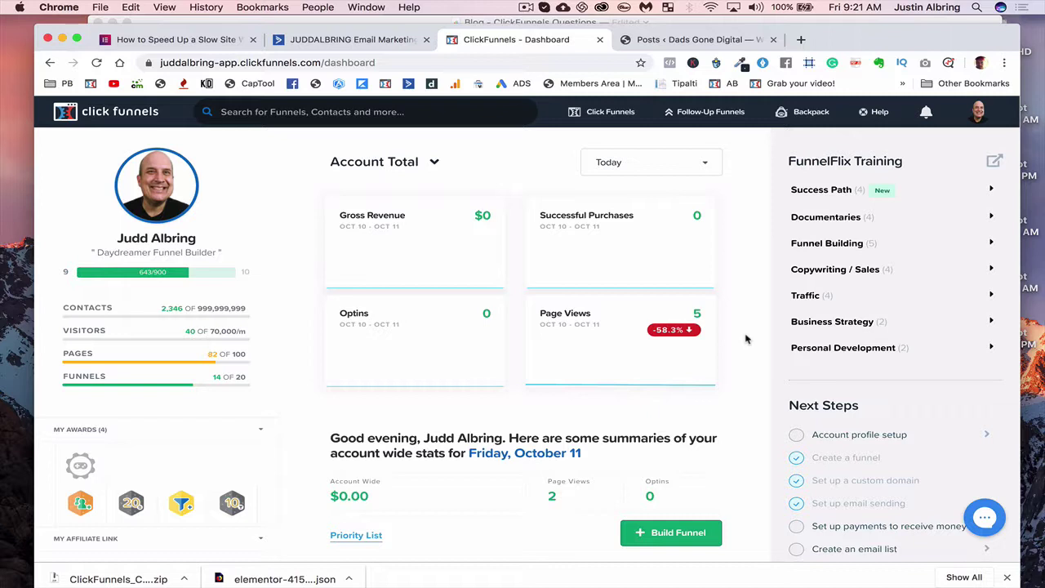
- Build a new email optin funnel with the Collect Emails goal and name it Test 1
mouse_move(623, 122)
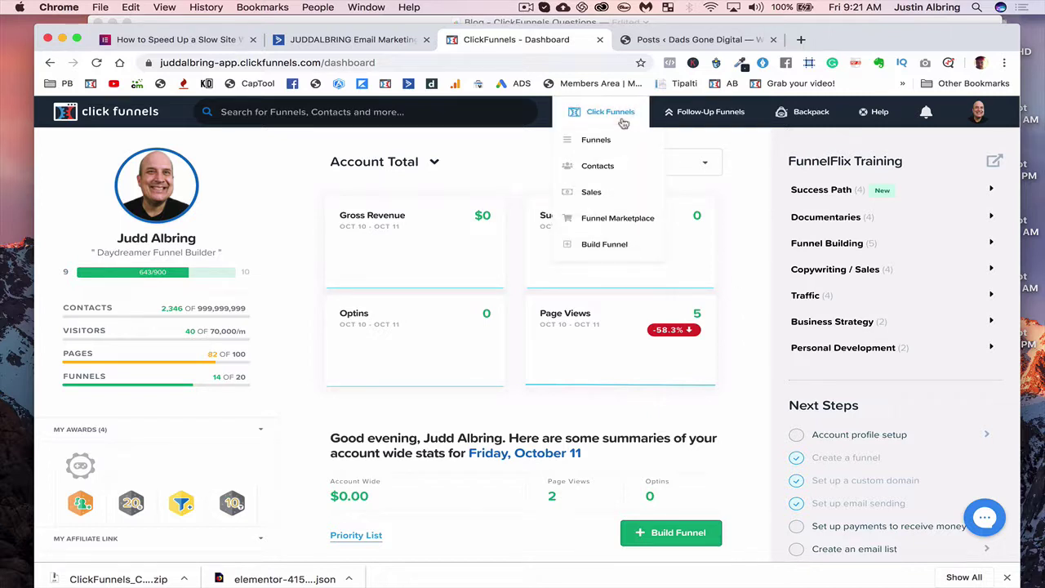
left_click(598, 249)
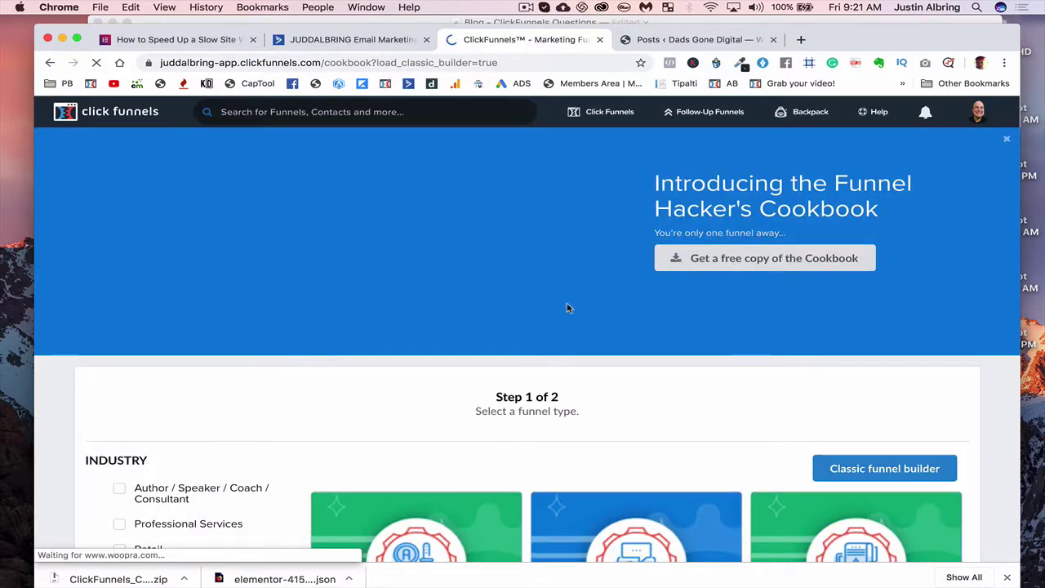
scroll(569, 308, "down", 5)
scroll(629, 273, "up", 3)
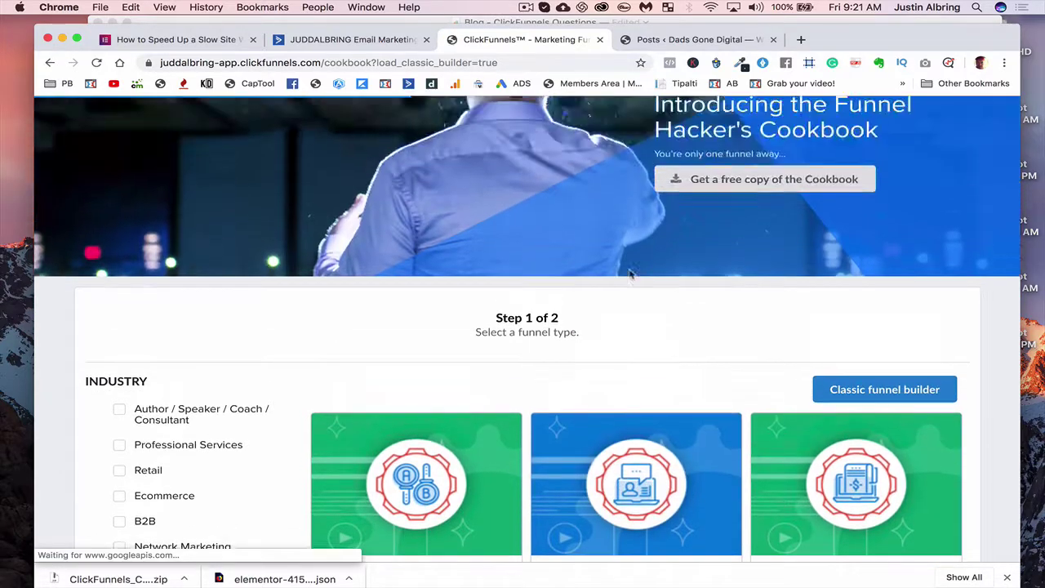
scroll(630, 275, "up", 2)
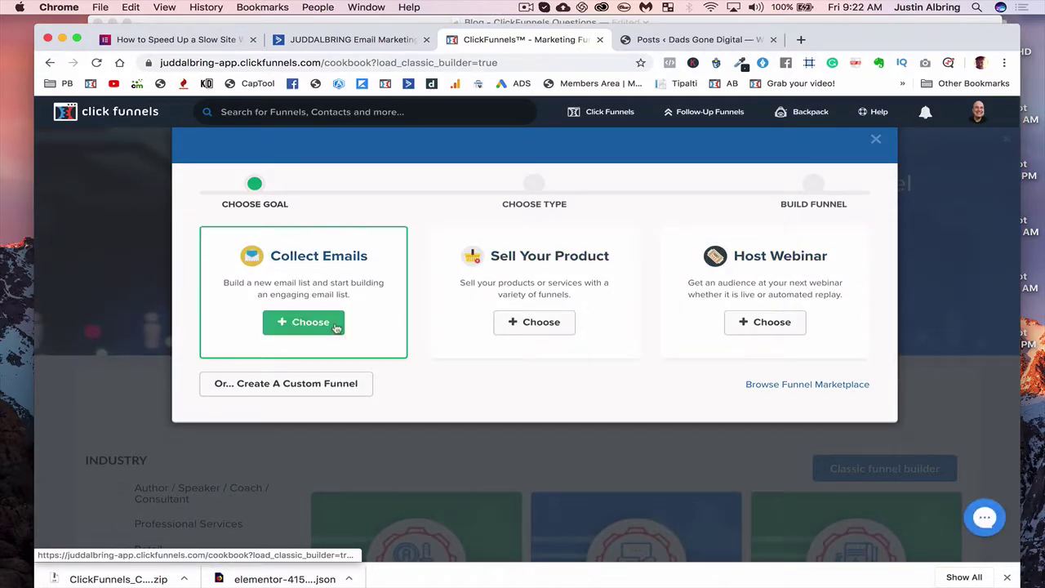
left_click(334, 327)
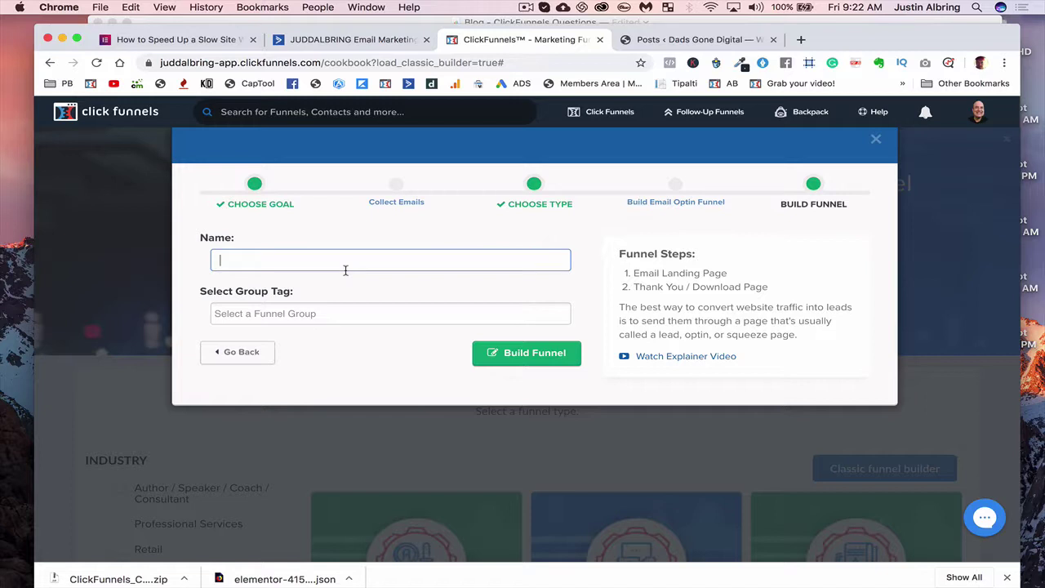
type("Test 1")
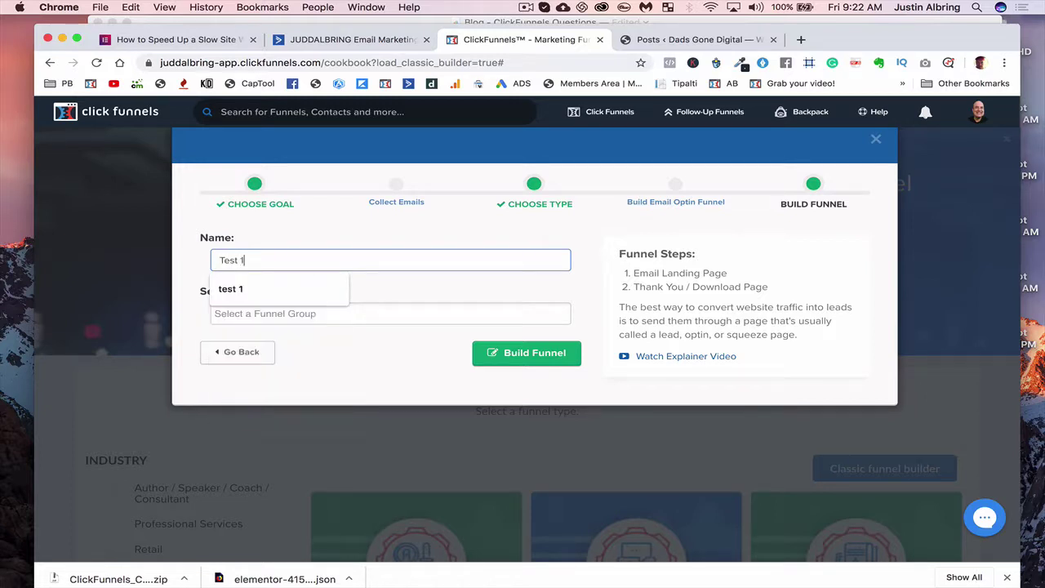
left_click(498, 353)
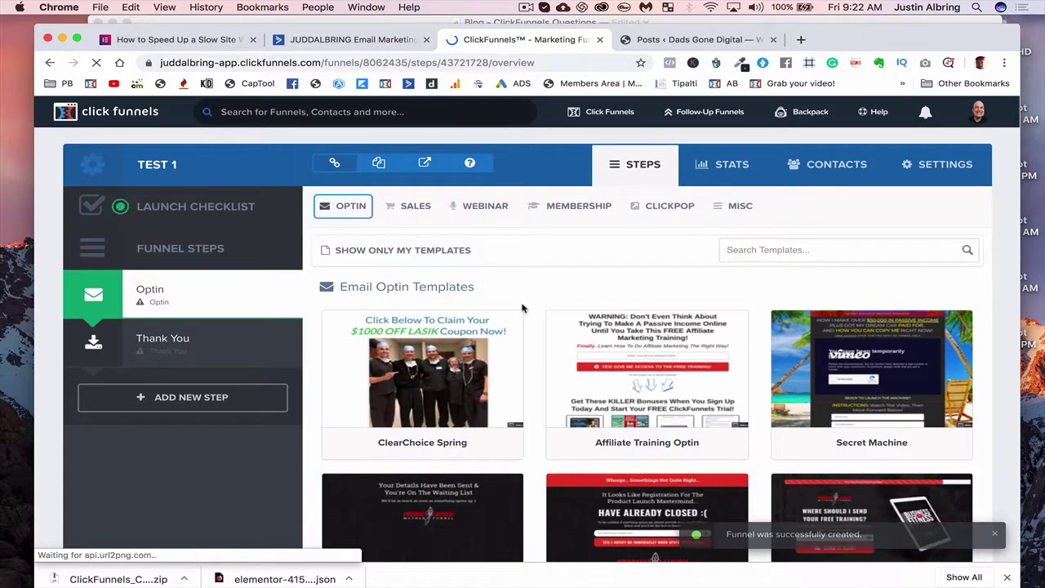
- Apply the Mother Funnel PLF FUNNEL - 10 template headlined "Tell Your Customers The #1 Pain Point You'll Solve Here" to the Optin step and open its page editor
scroll(519, 302, "down", 7)
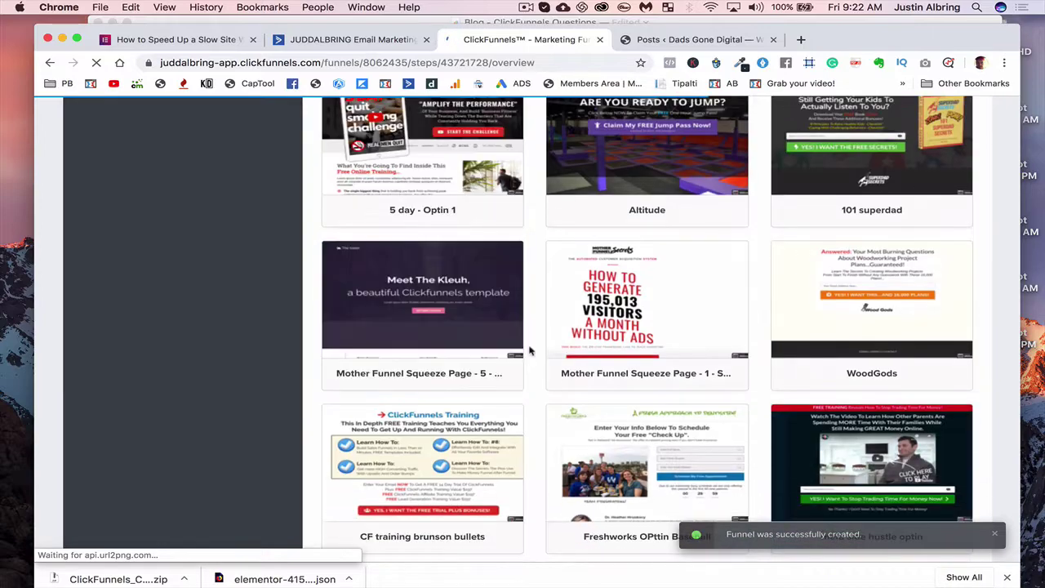
scroll(528, 350, "down", 5)
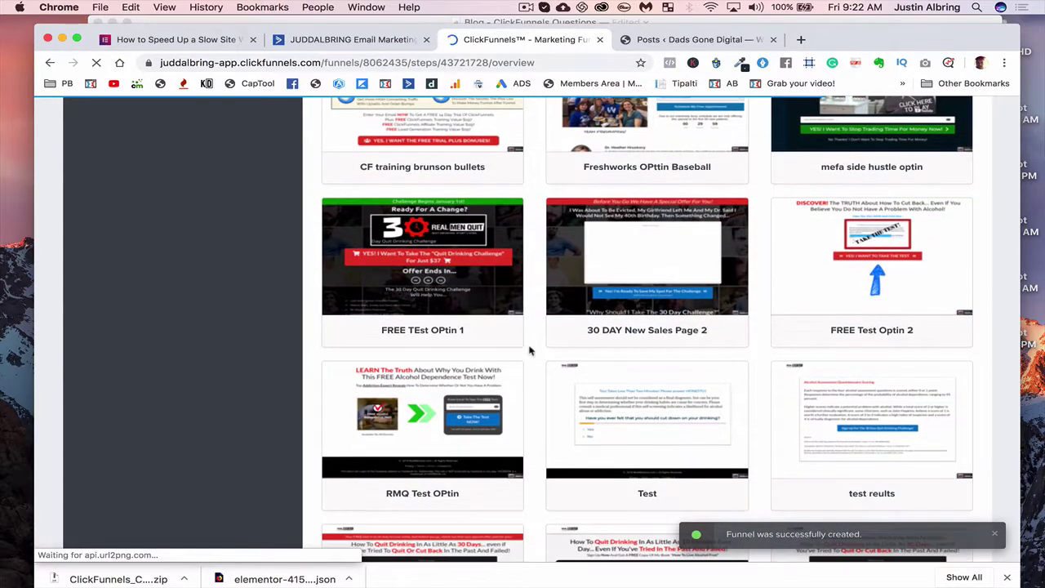
scroll(529, 351, "down", 10)
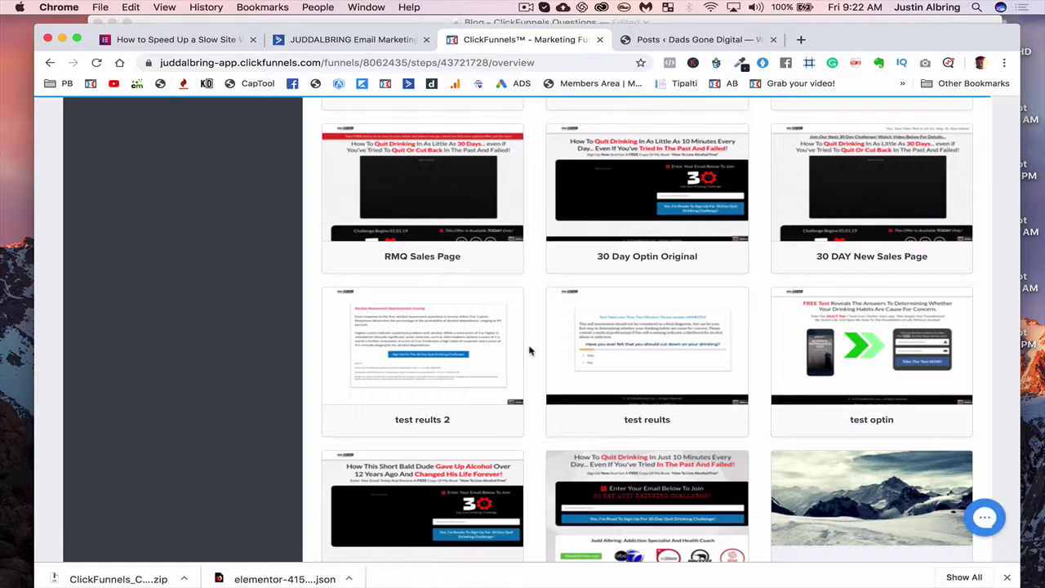
scroll(529, 351, "down", 8)
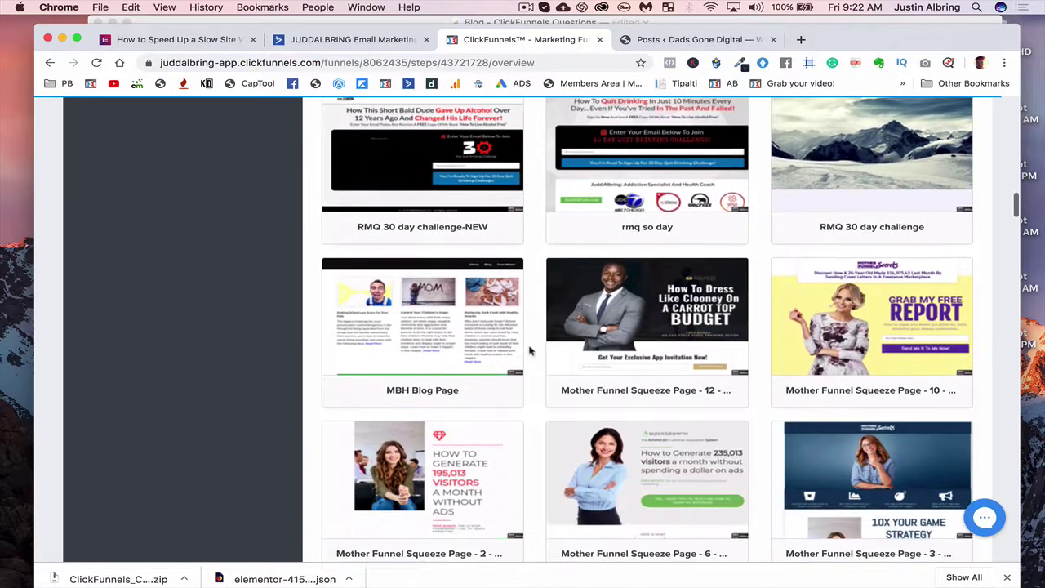
scroll(529, 351, "down", 4)
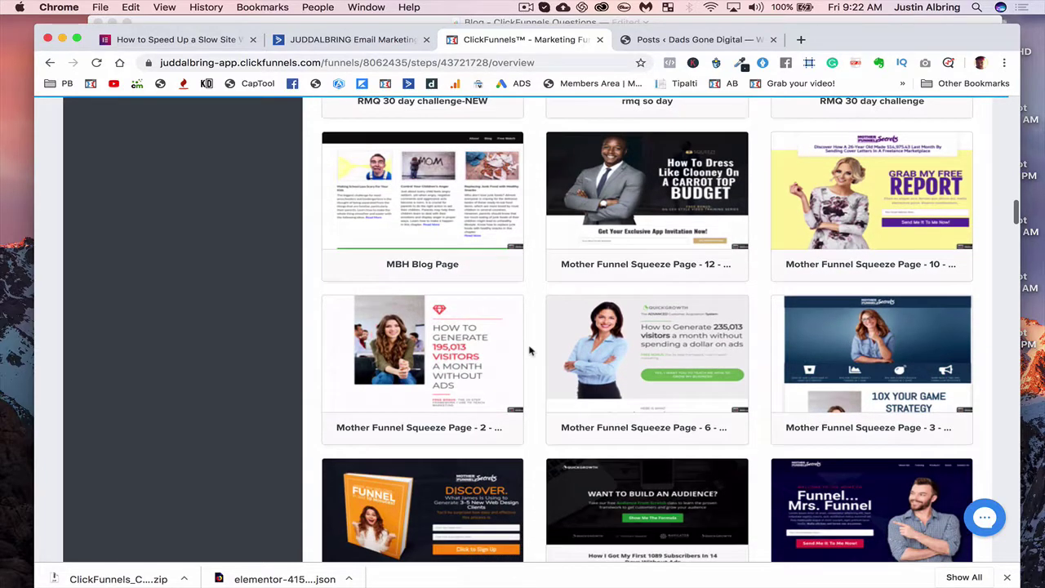
scroll(529, 351, "down", 1)
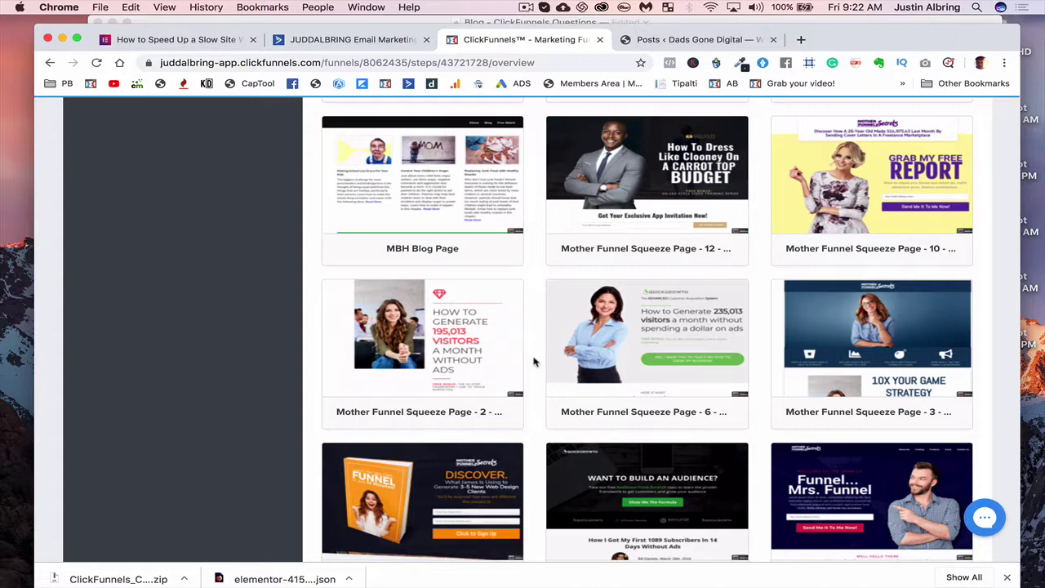
scroll(534, 361, "down", 5)
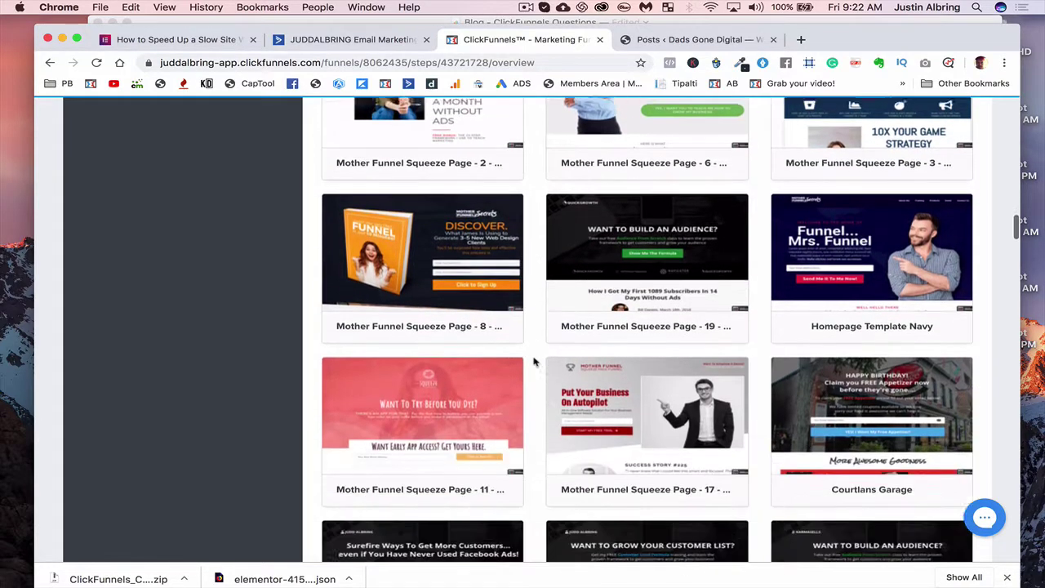
scroll(534, 362, "down", 10)
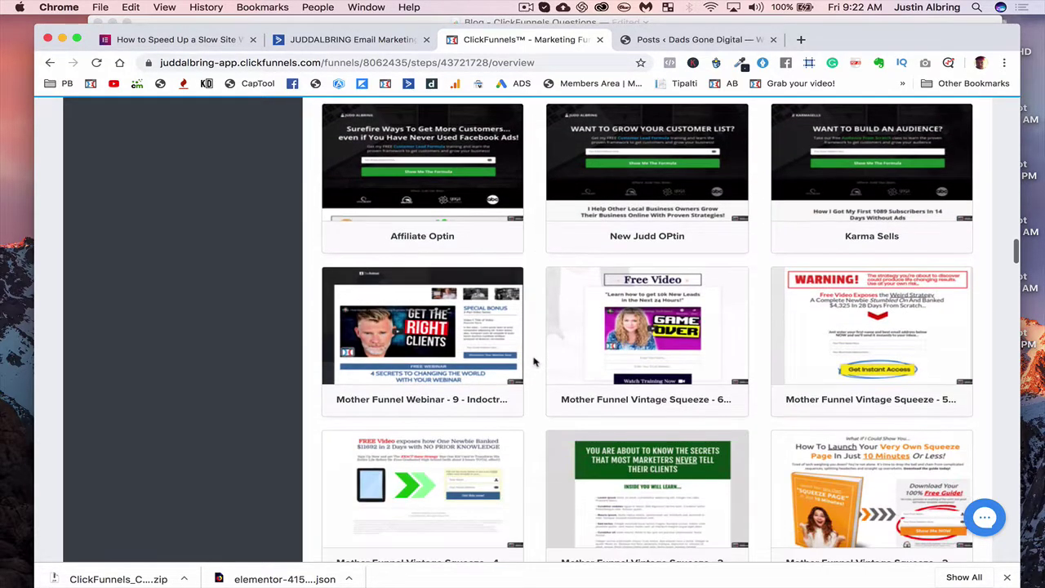
scroll(534, 361, "down", 10)
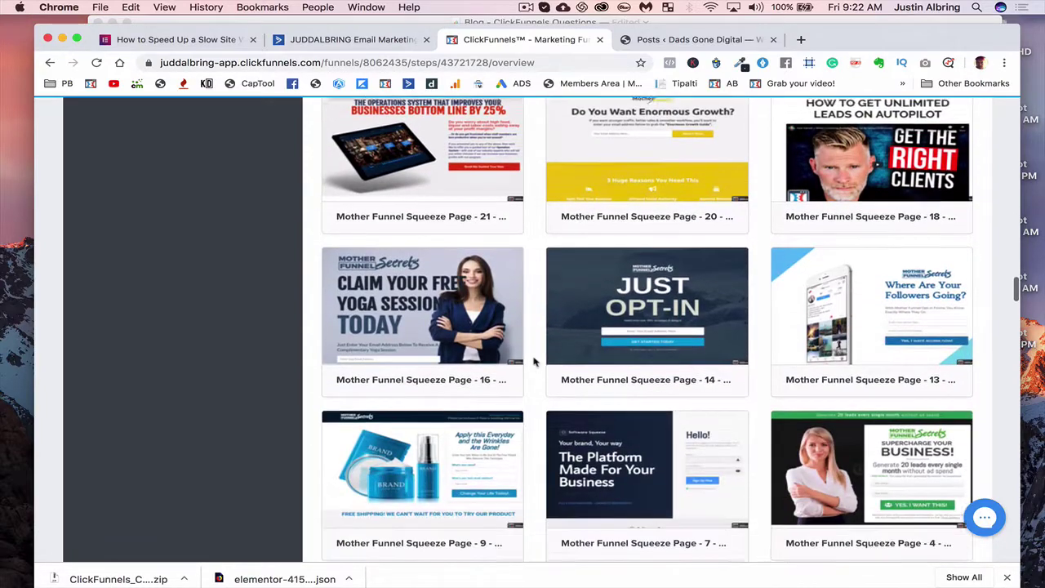
scroll(534, 362, "down", 5)
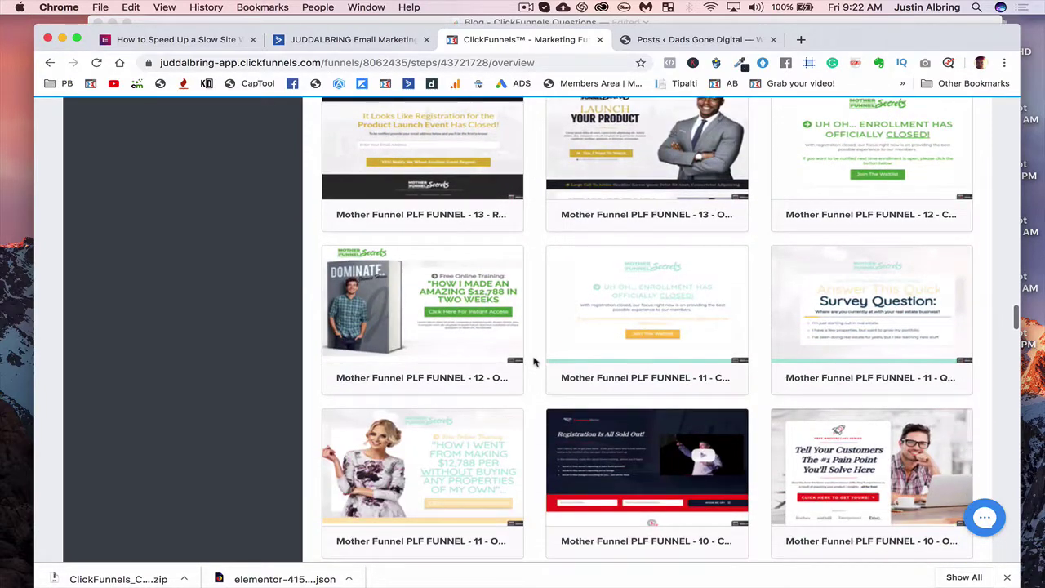
scroll(534, 361, "down", 1)
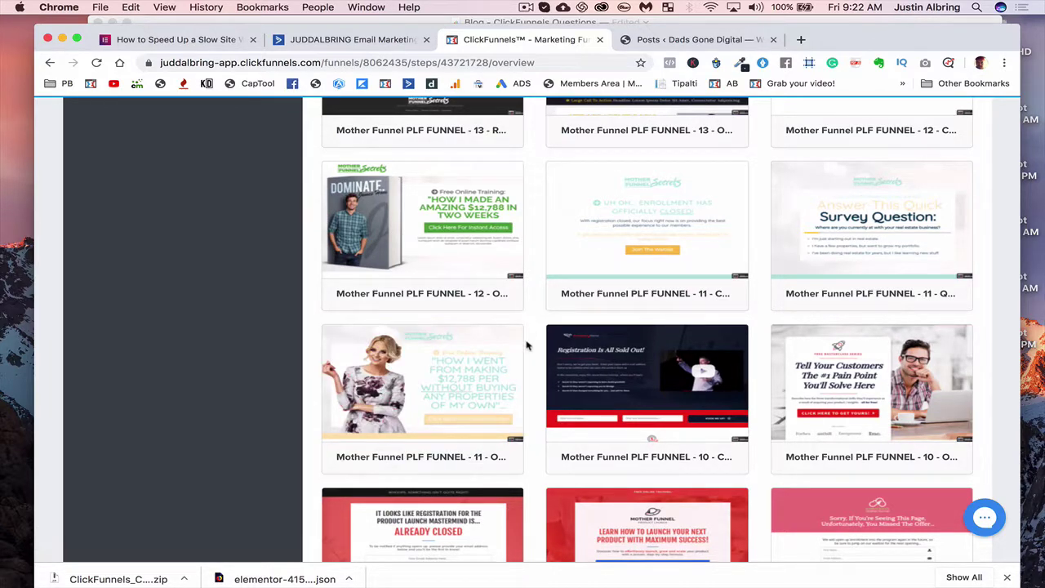
scroll(526, 346, "down", 1)
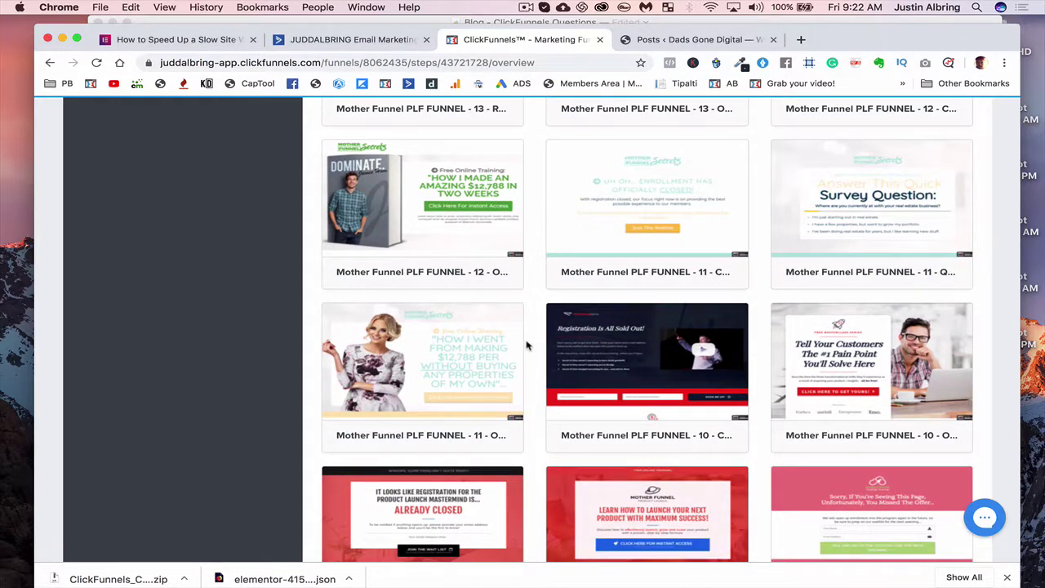
scroll(526, 346, "down", 1)
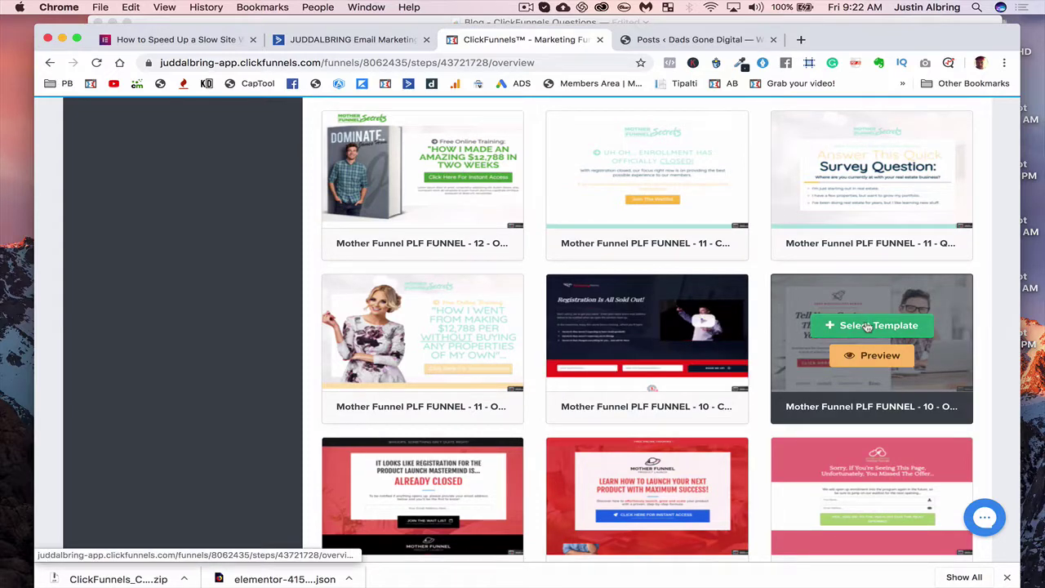
left_click(867, 326)
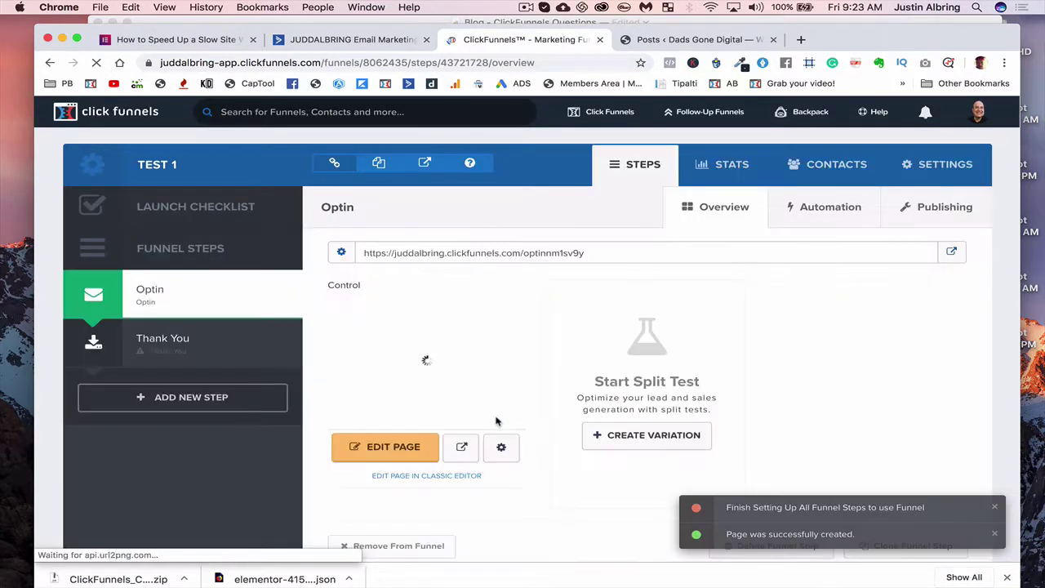
left_click(408, 443)
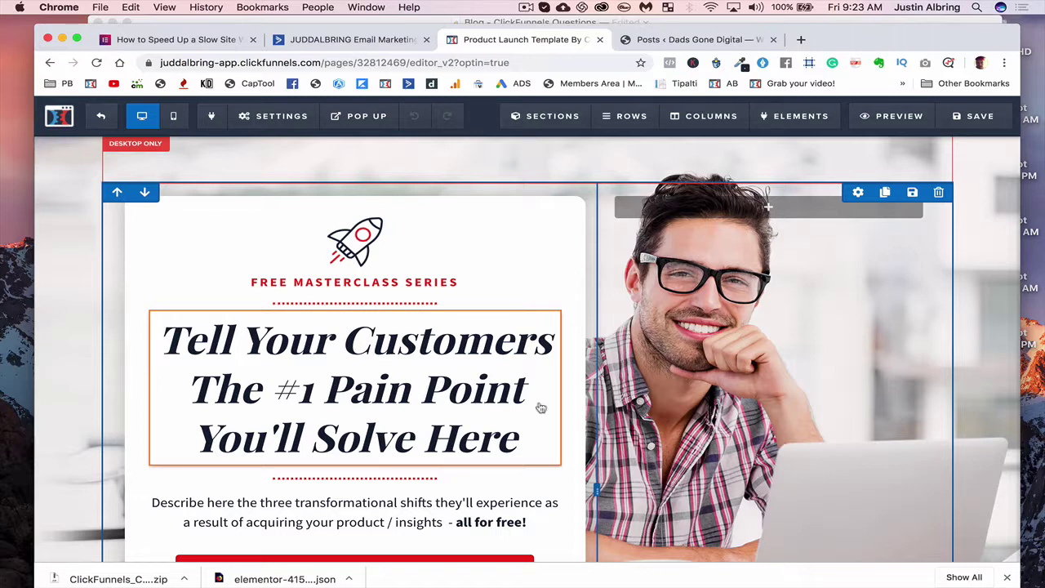
- Replace the page's main headline with "Download My FREE Ebook now!"
scroll(540, 407, "down", 2)
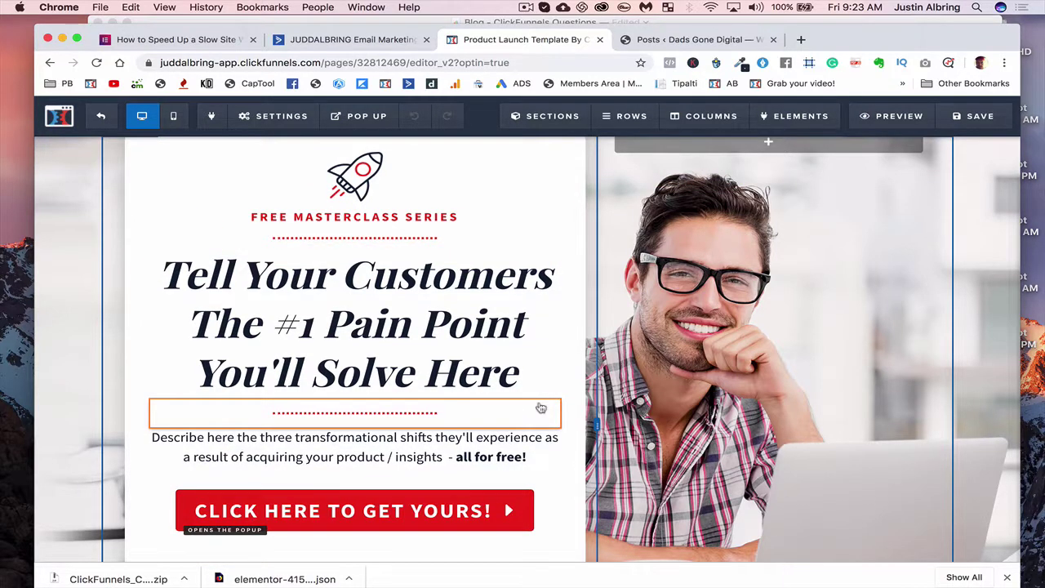
double_click(390, 307)
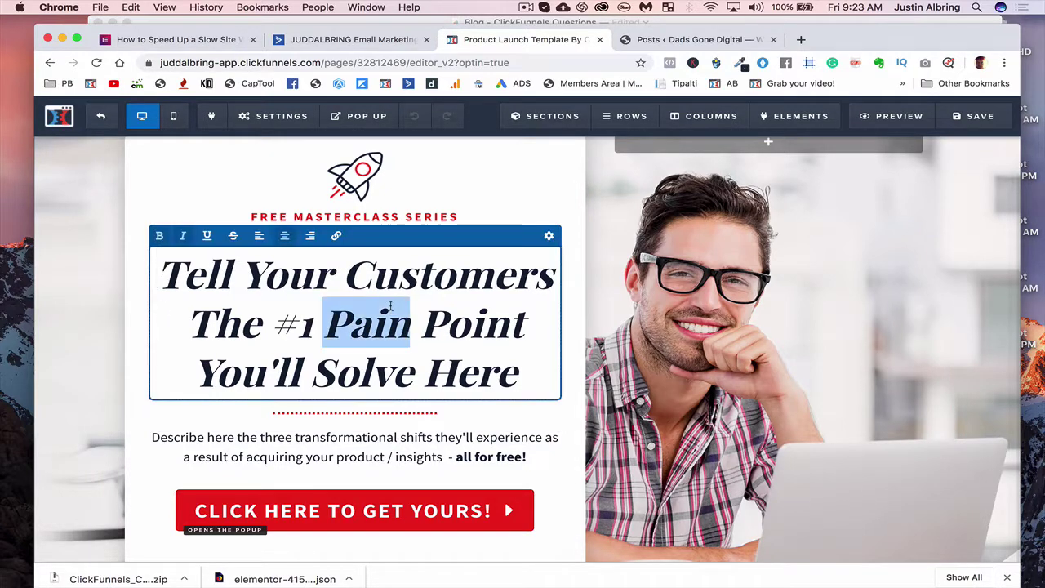
triple_click(390, 307)
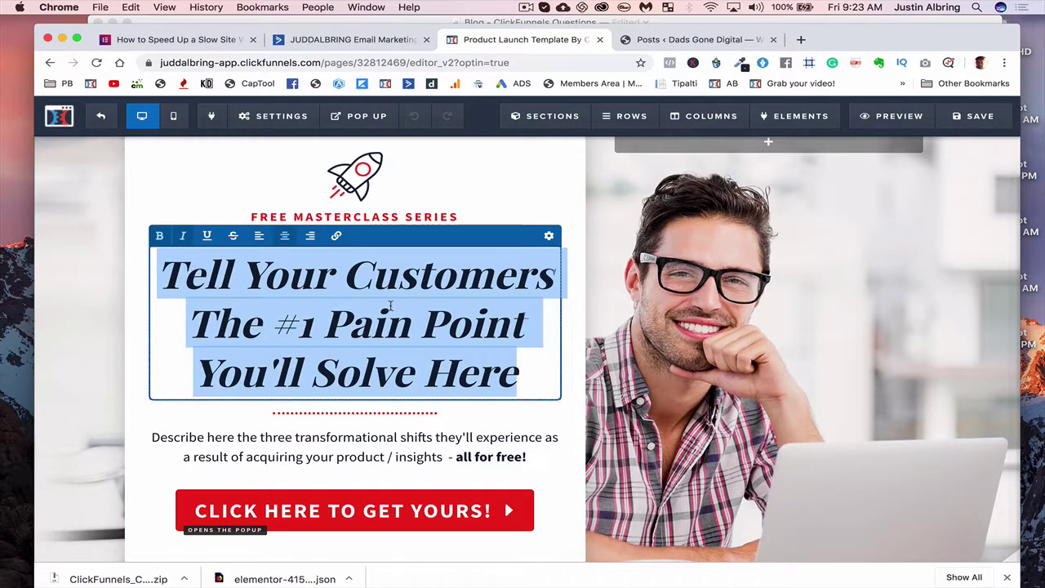
type("DownlO")
key("BackSpace")
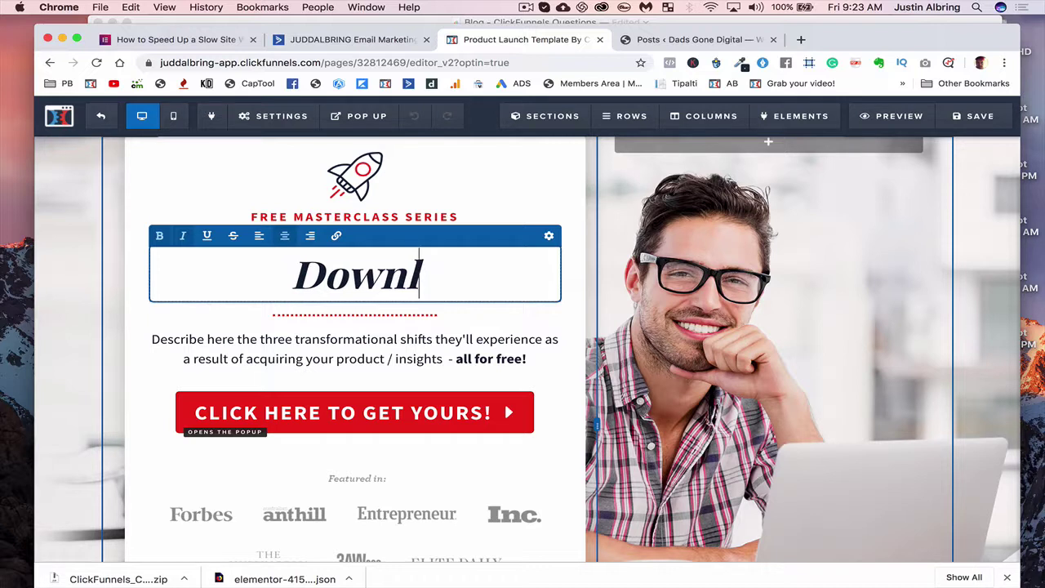
type("oad ")
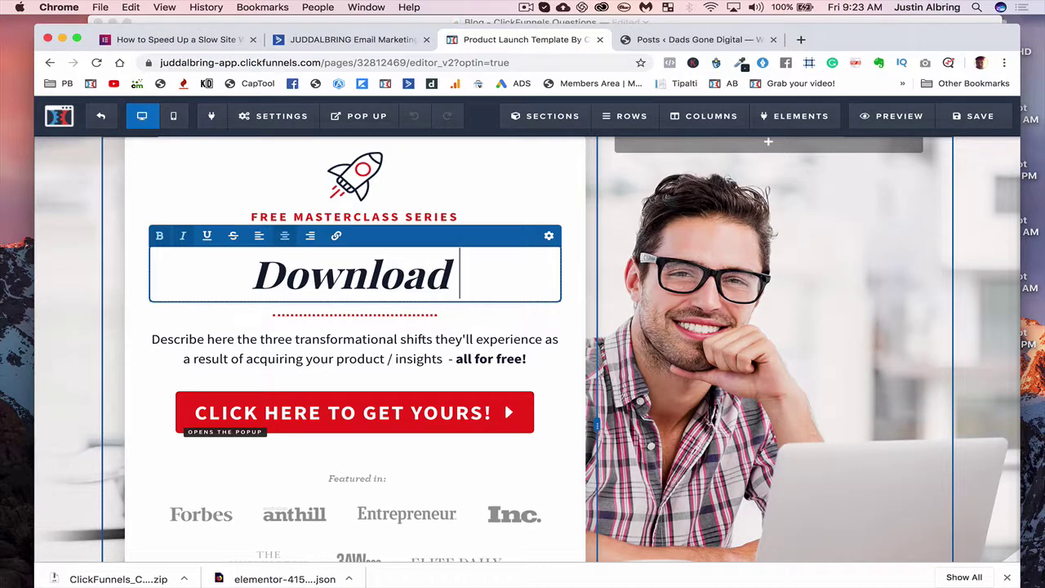
type("My FREE")
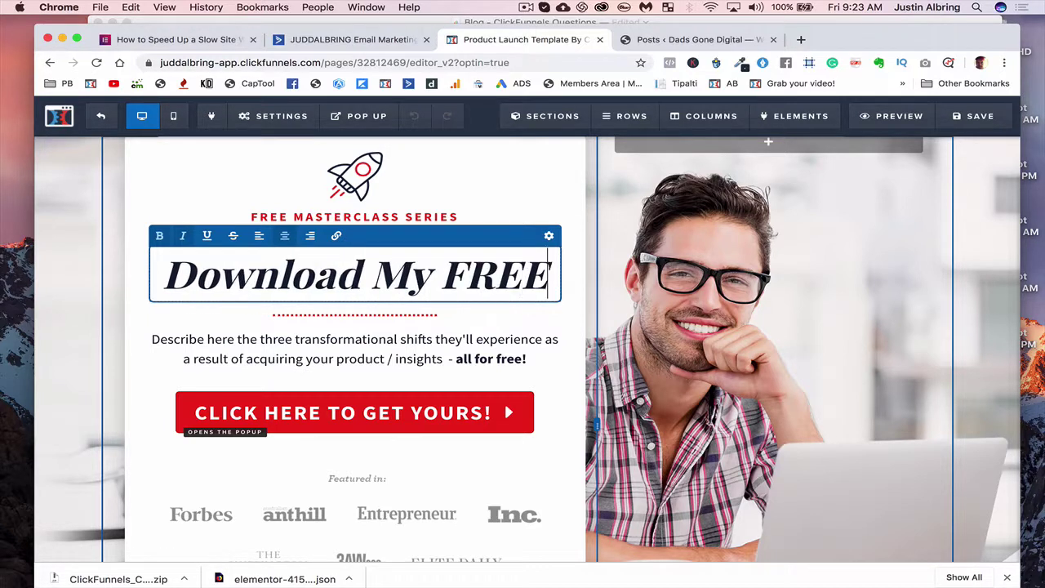
type(" EBook")
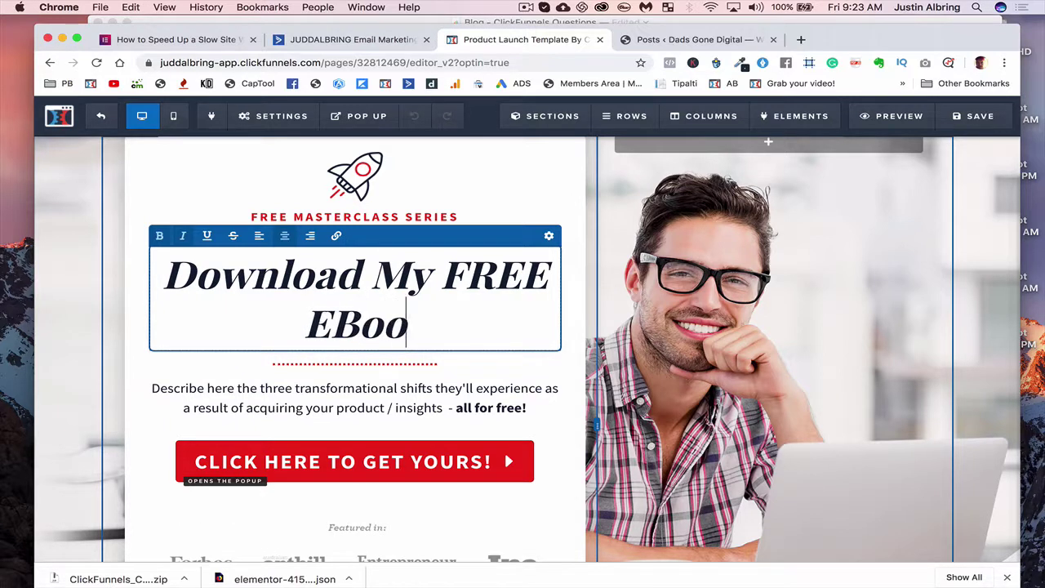
key("BackSpace")
key("BackSpace")
key("BackSpace")
key("BackSpace")
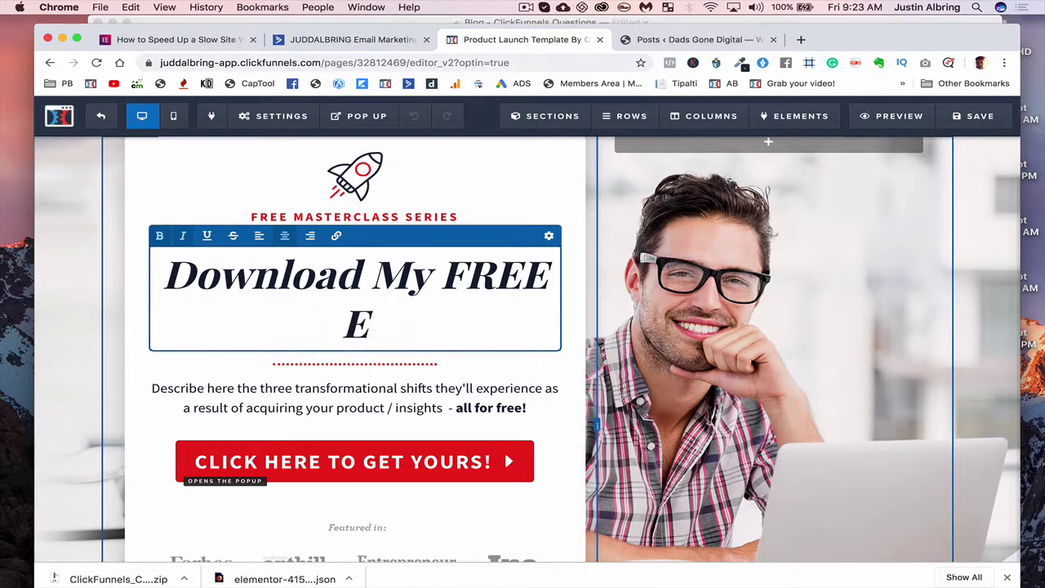
type("book bo")
key("BackSpace")
key("BackSpace")
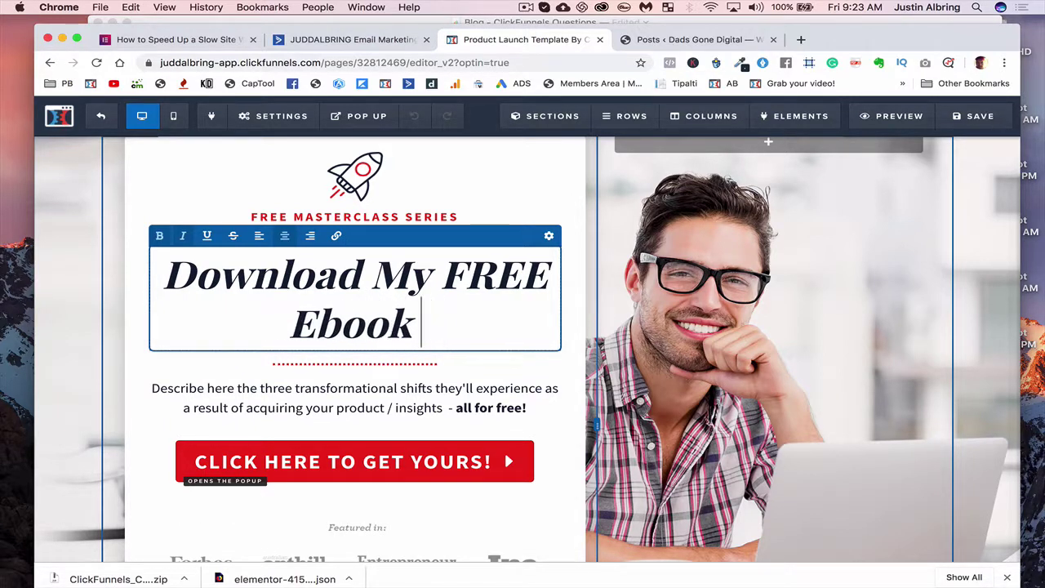
type("now!")
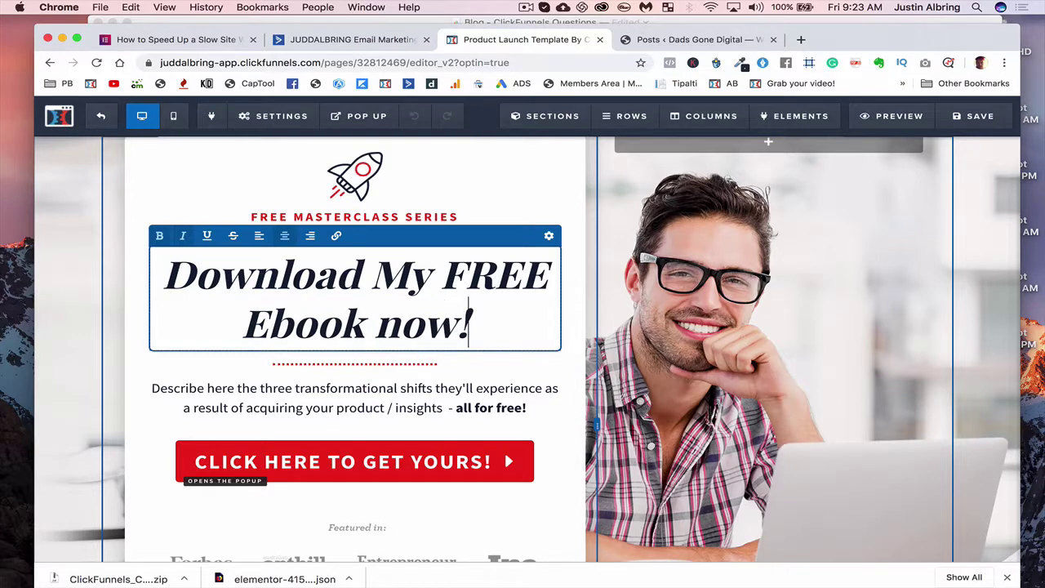
left_click(325, 410)
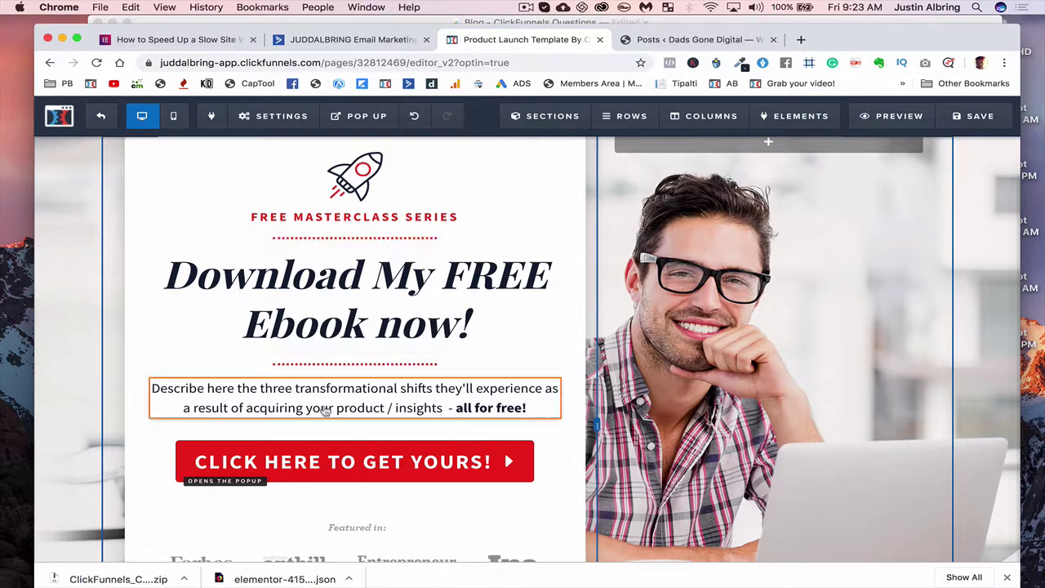
- Change the background color of the "CLICK HERE TO GET YOURS!" button to the green conversion color
left_click(349, 465)
scroll(849, 372, "down", 3)
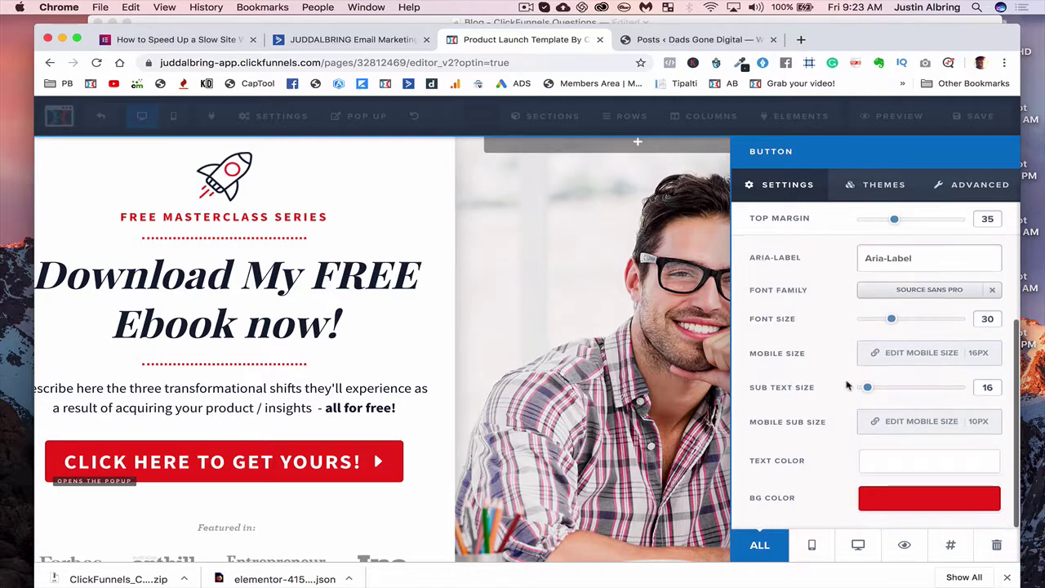
left_click(863, 500)
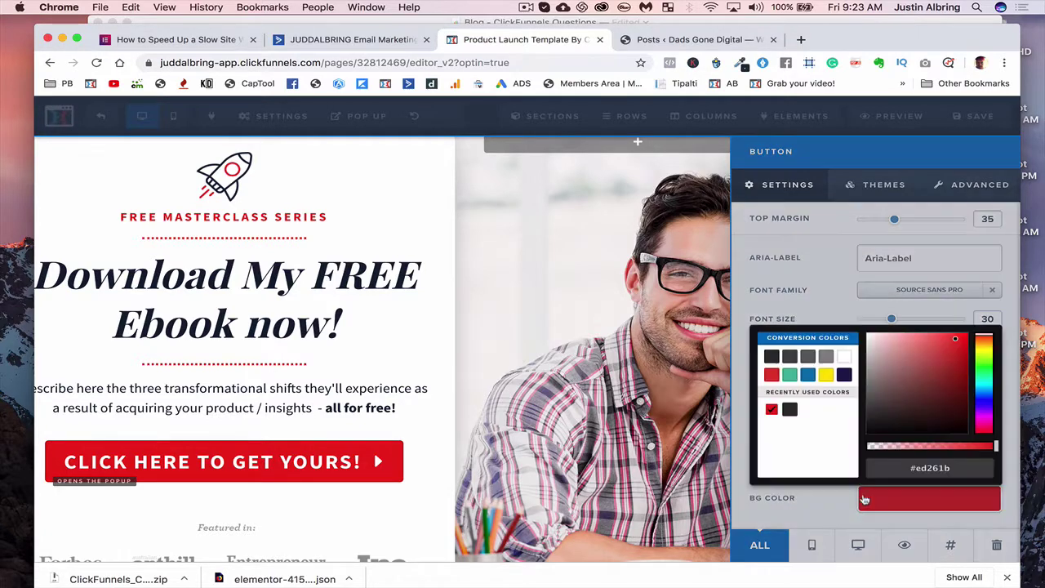
left_click(790, 374)
left_click(384, 374)
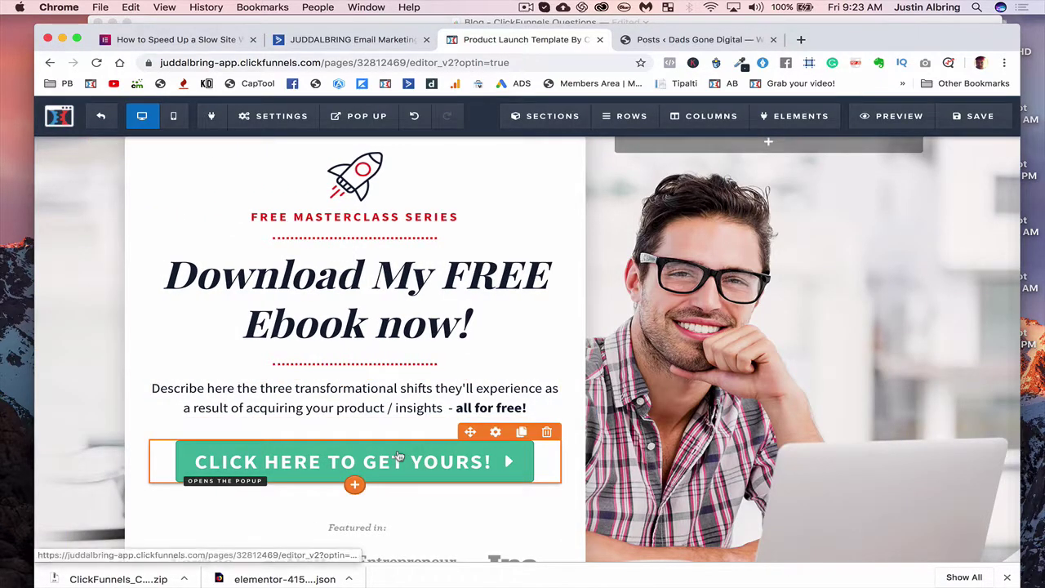
- Show the optin page's pop up, inspect the settings of its email address field, and close the pop up
left_click(383, 460)
left_click(367, 115)
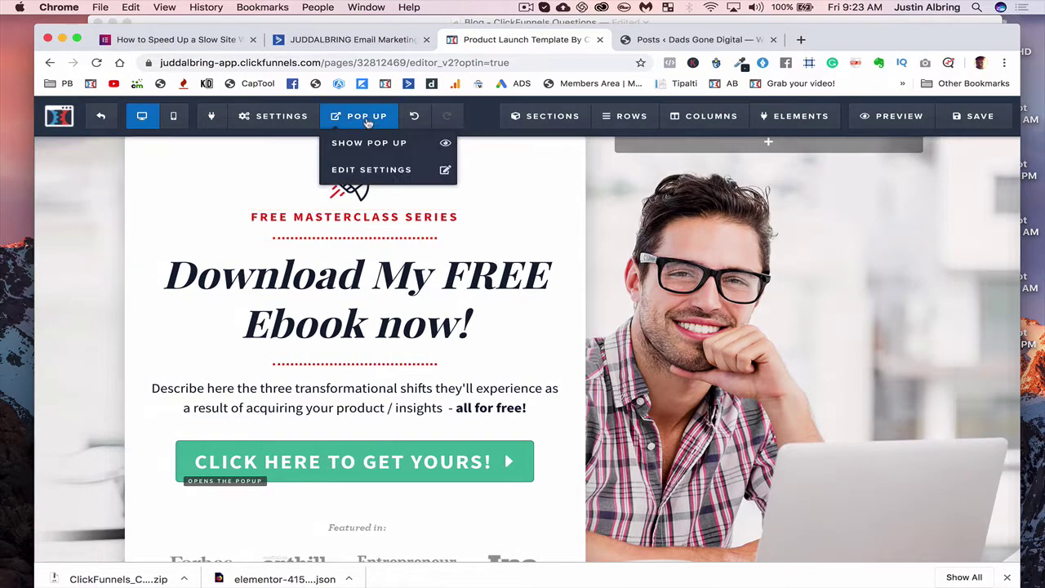
left_click(369, 142)
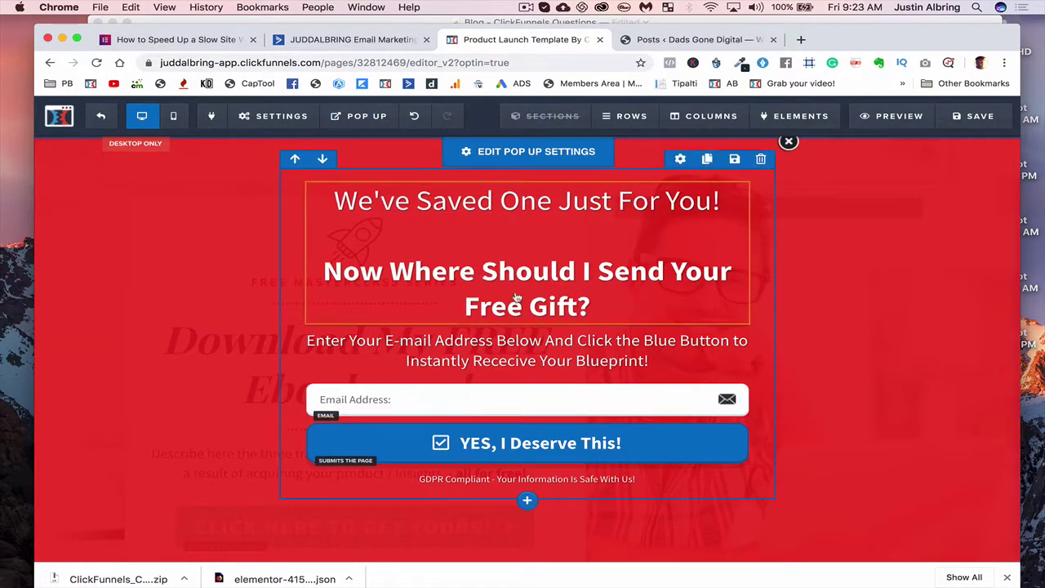
left_click(461, 400)
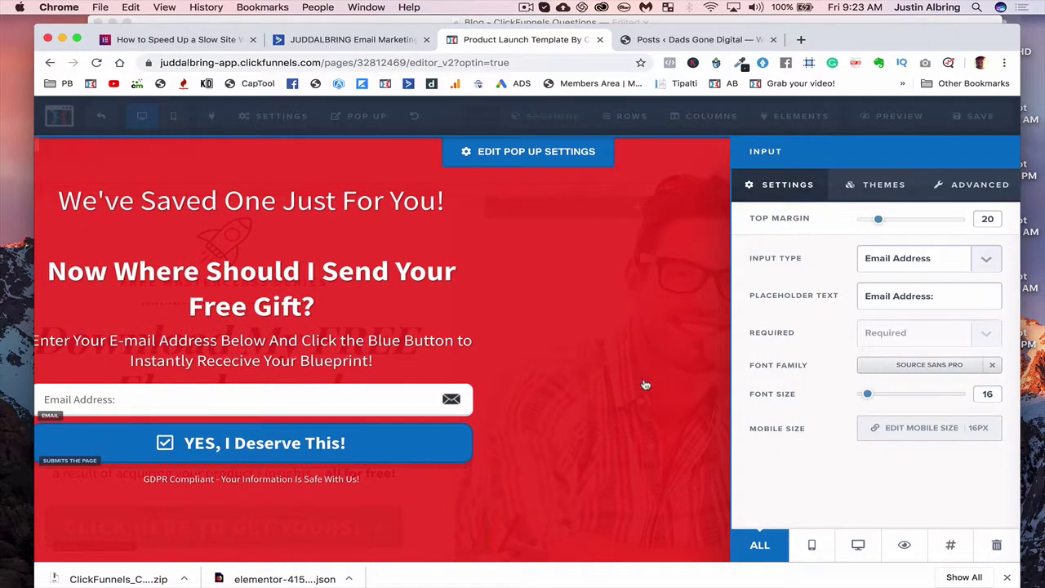
left_click(650, 382)
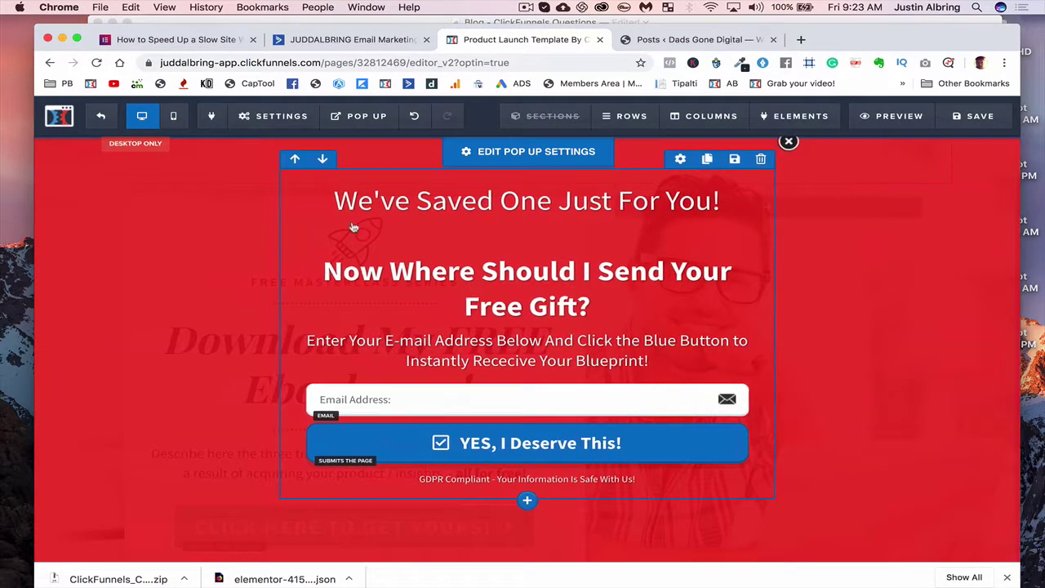
left_click(105, 119)
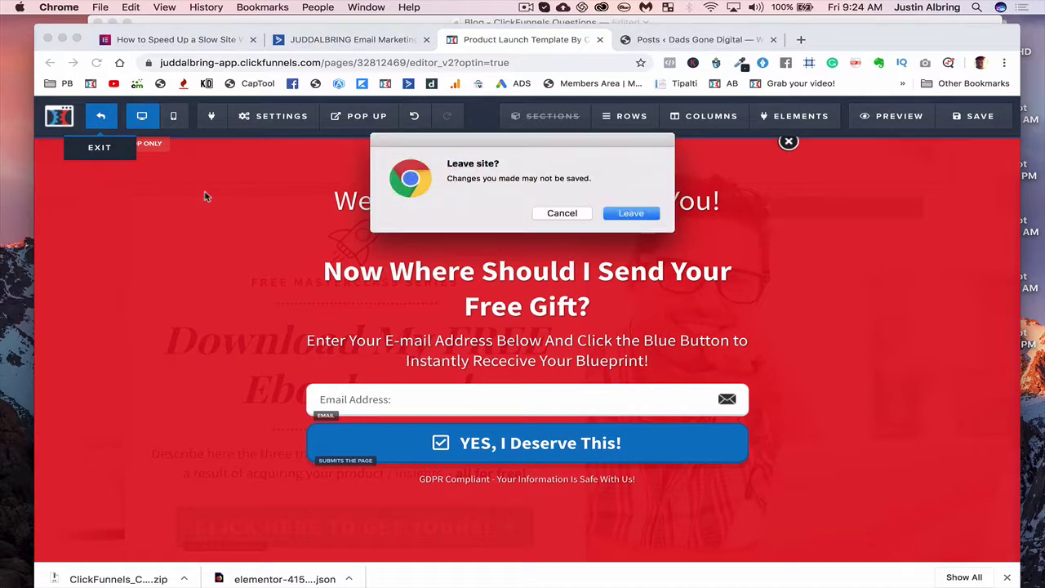
left_click(545, 211)
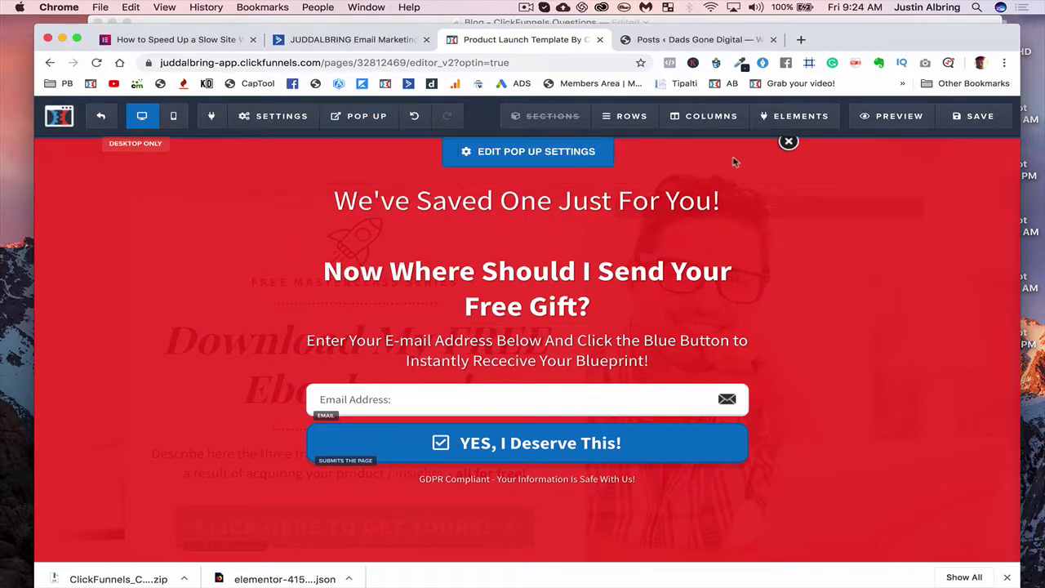
left_click(788, 144)
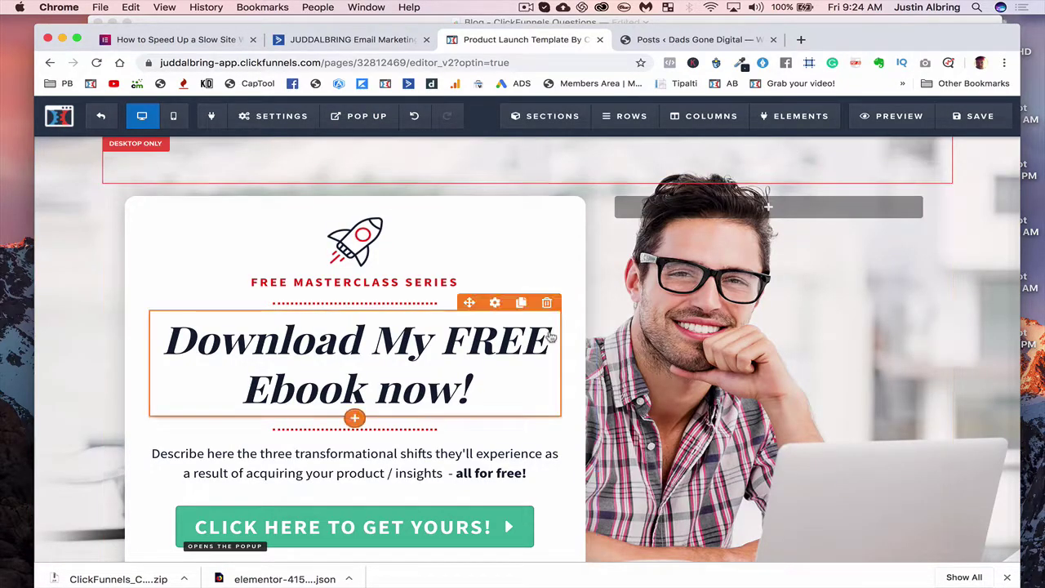
- View the optin page's pop up again and leave the page editor without saving the changes
scroll(551, 336, "down", 2)
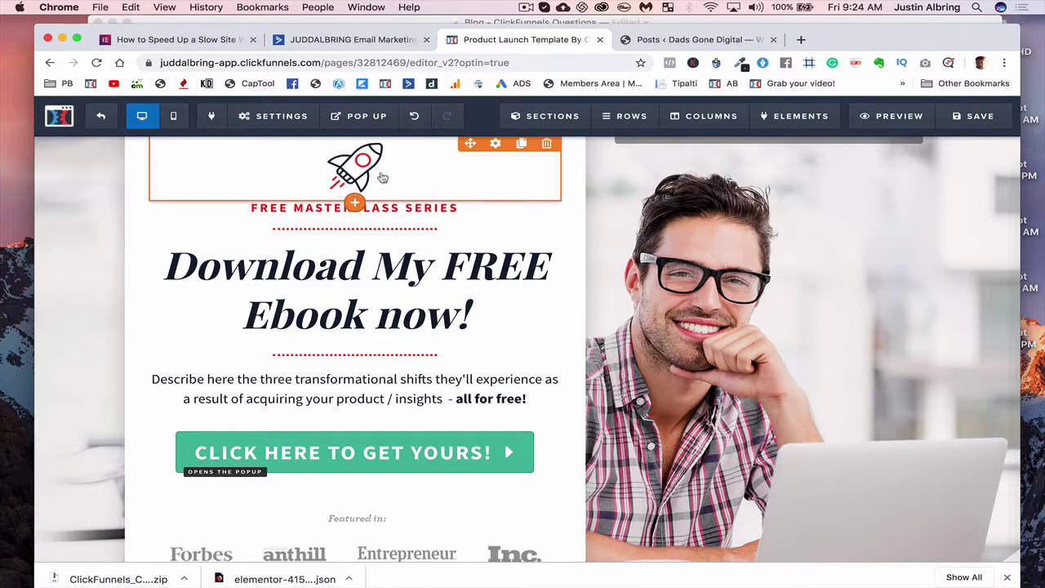
scroll(400, 278, "down", 2)
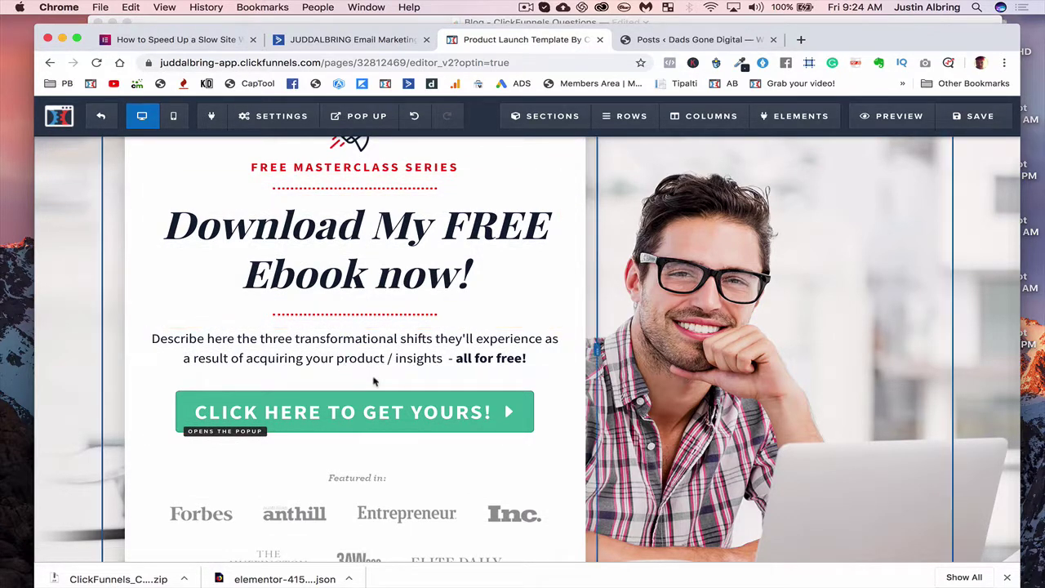
left_click(366, 115)
left_click(369, 143)
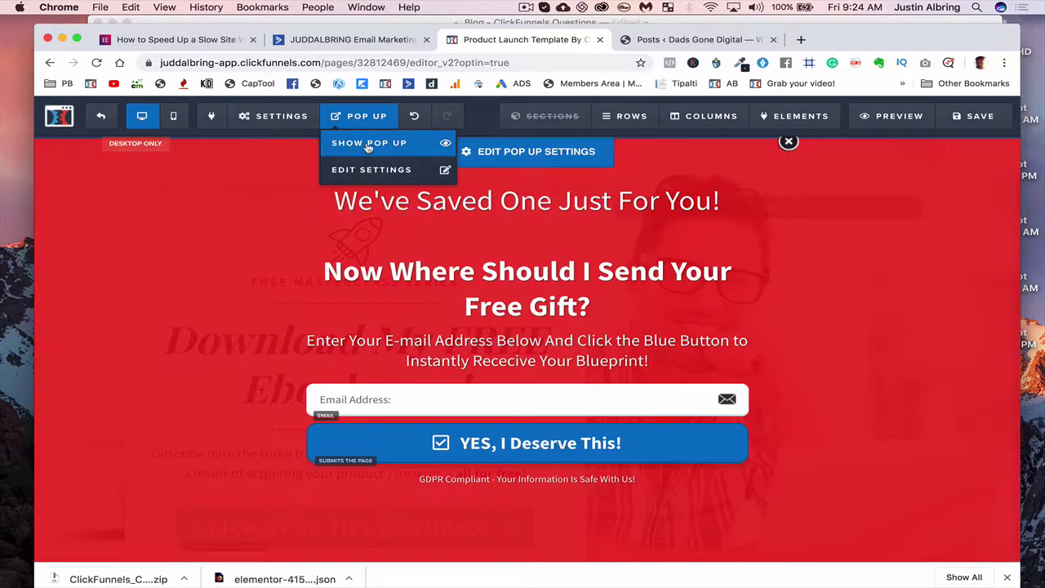
left_click(102, 116)
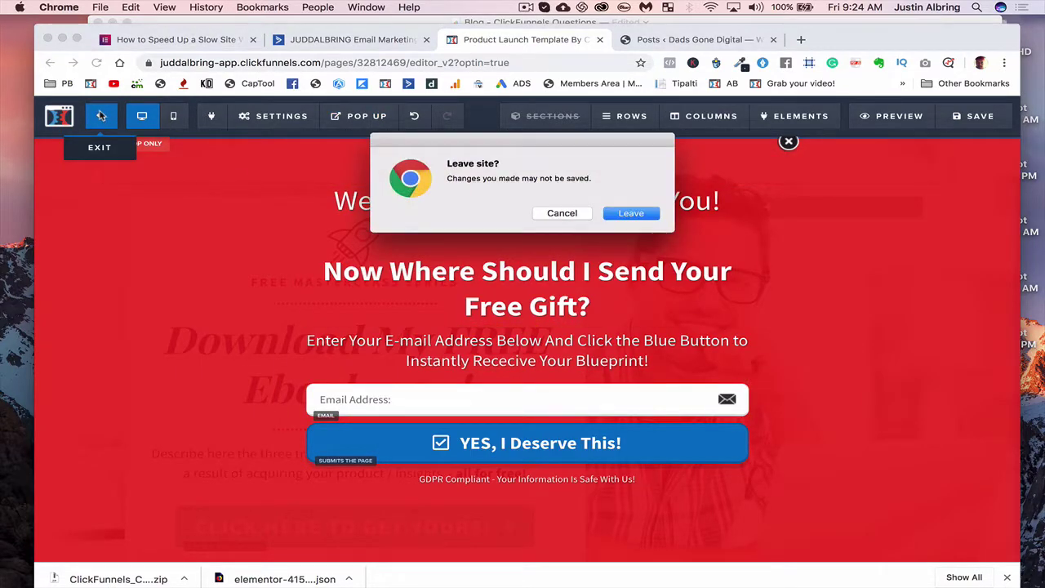
left_click(629, 213)
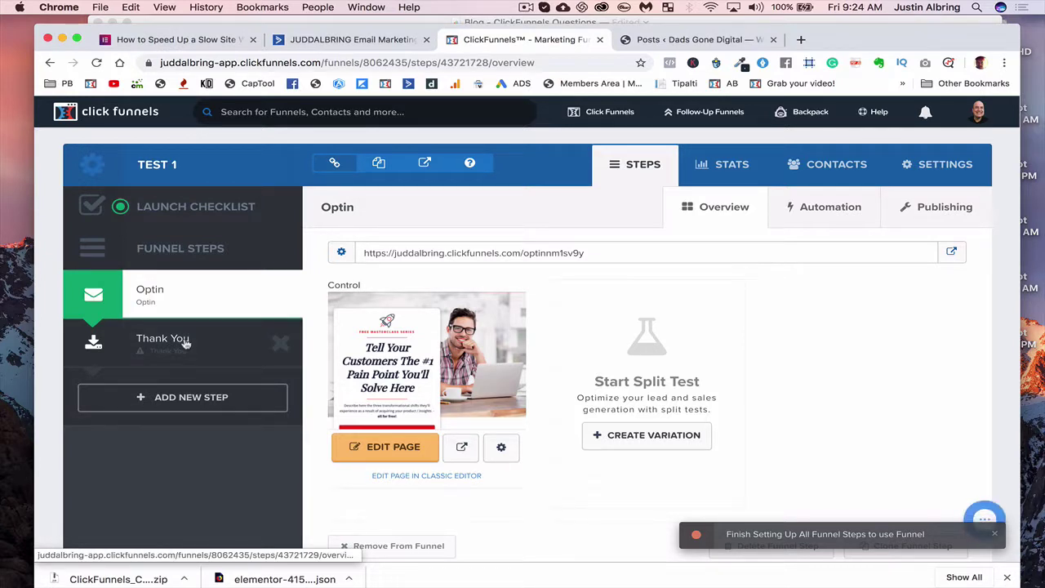
- Apply the Mother Funnel Vintage Squeeze - 4 template "Thanks! Grab your Video" to the Thank You step and preview it in the page editor
left_click(186, 344)
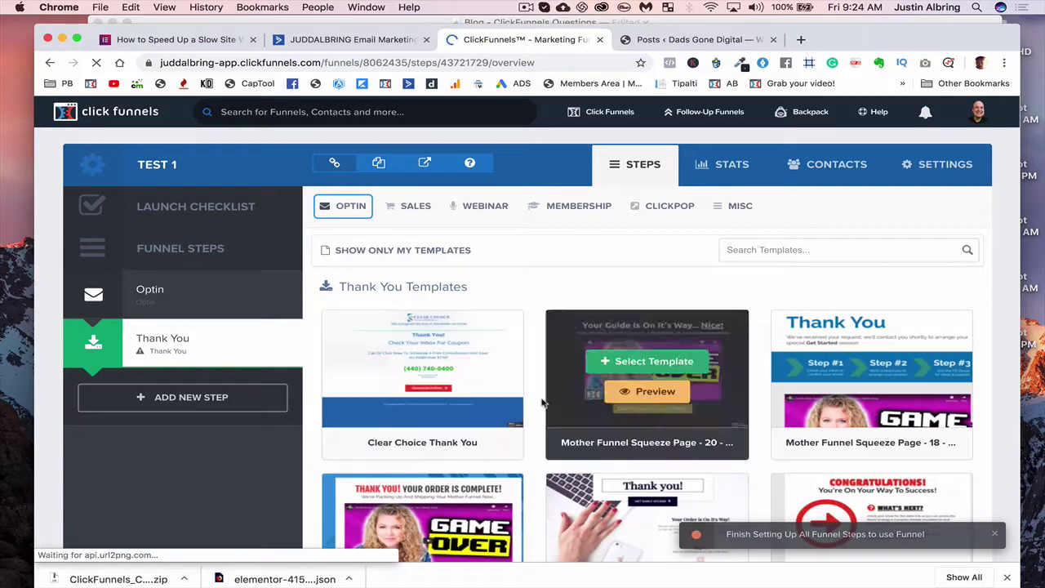
scroll(542, 401, "down", 10)
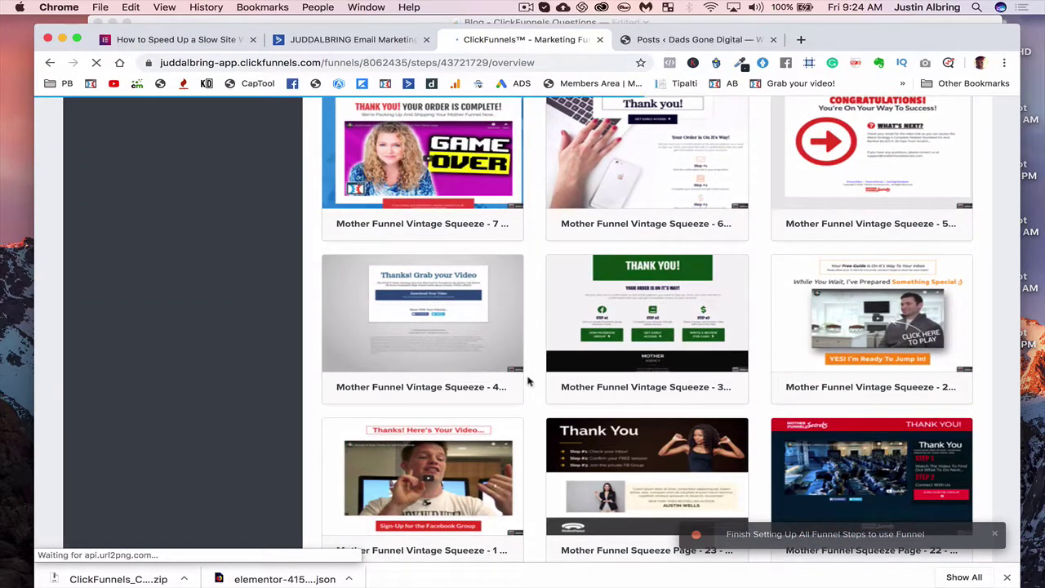
left_click(416, 303)
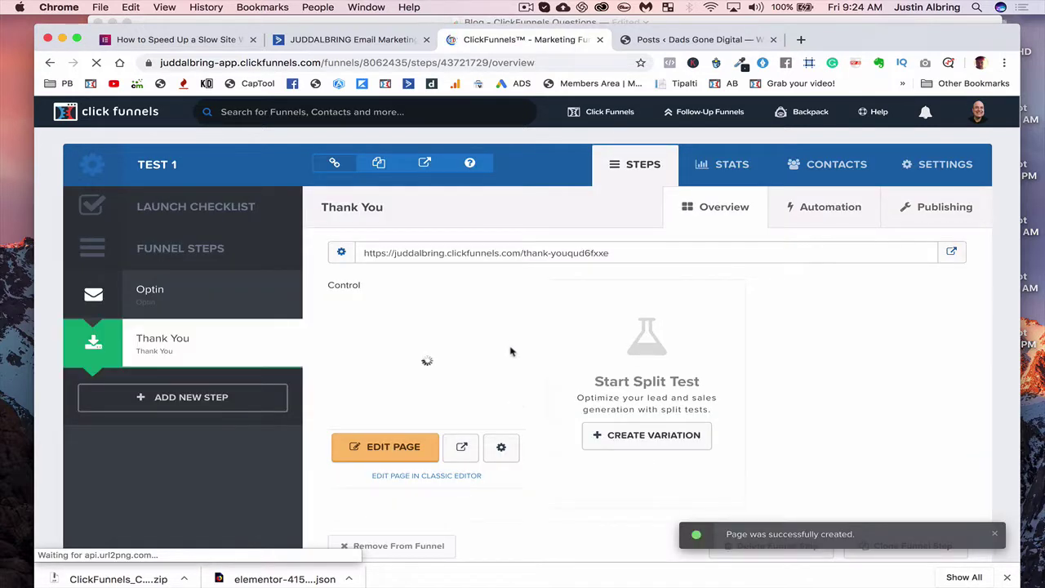
left_click(390, 446)
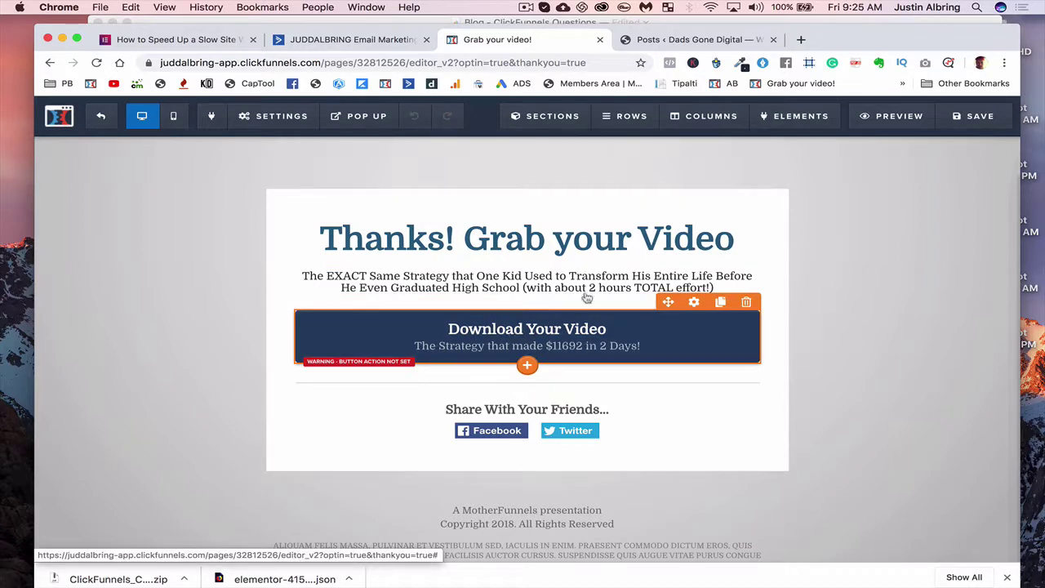
left_click(97, 118)
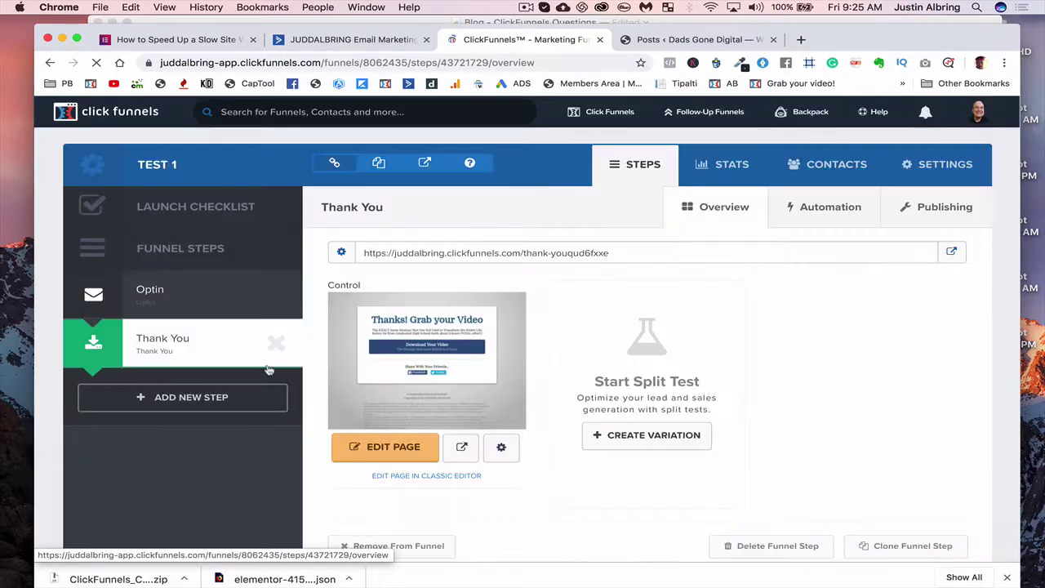
- Open the Optin step's page in the editor and bring up its email integration settings
left_click(188, 294)
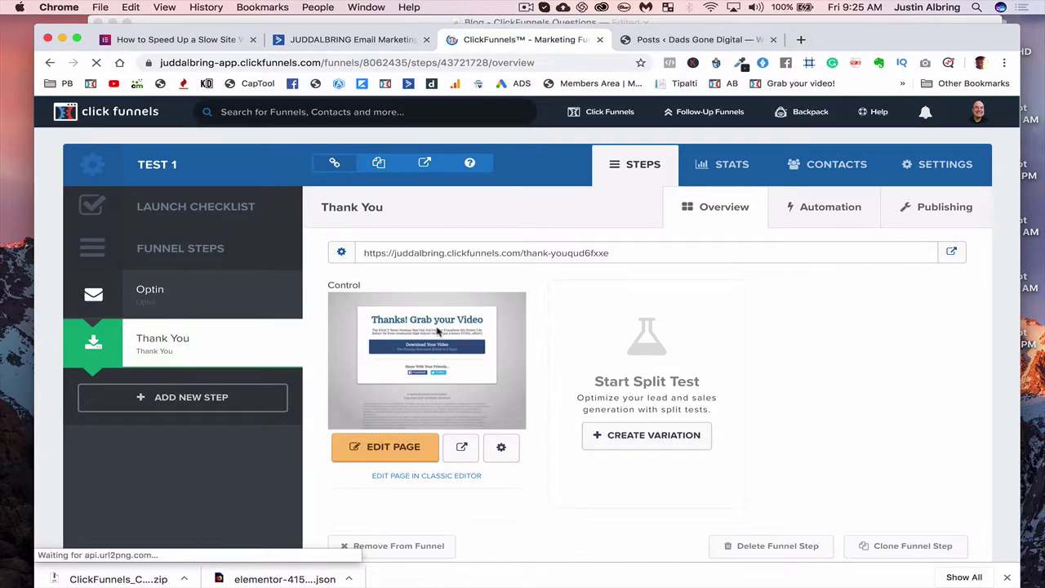
left_click(402, 445)
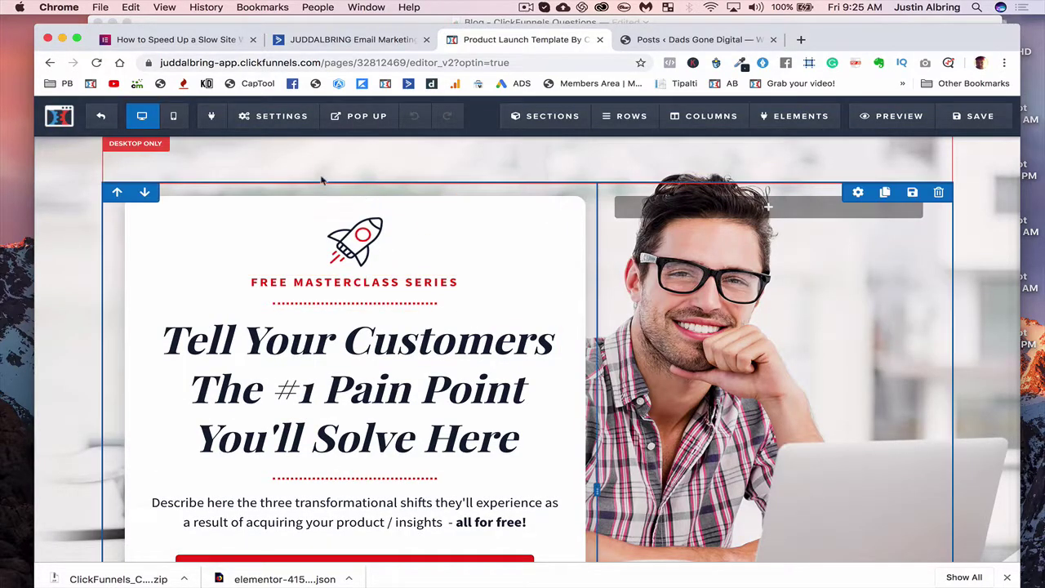
left_click(267, 119)
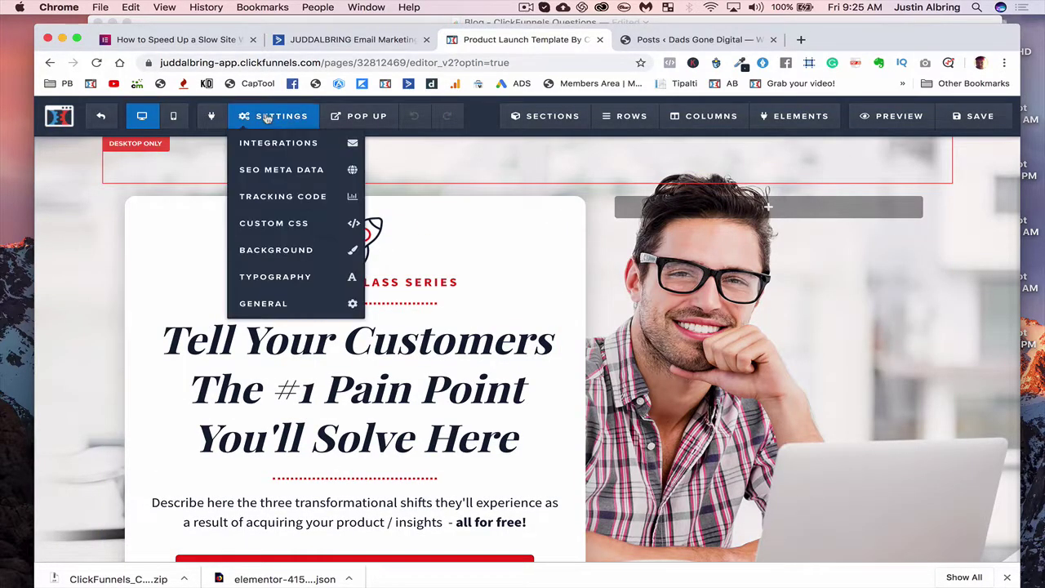
left_click(269, 144)
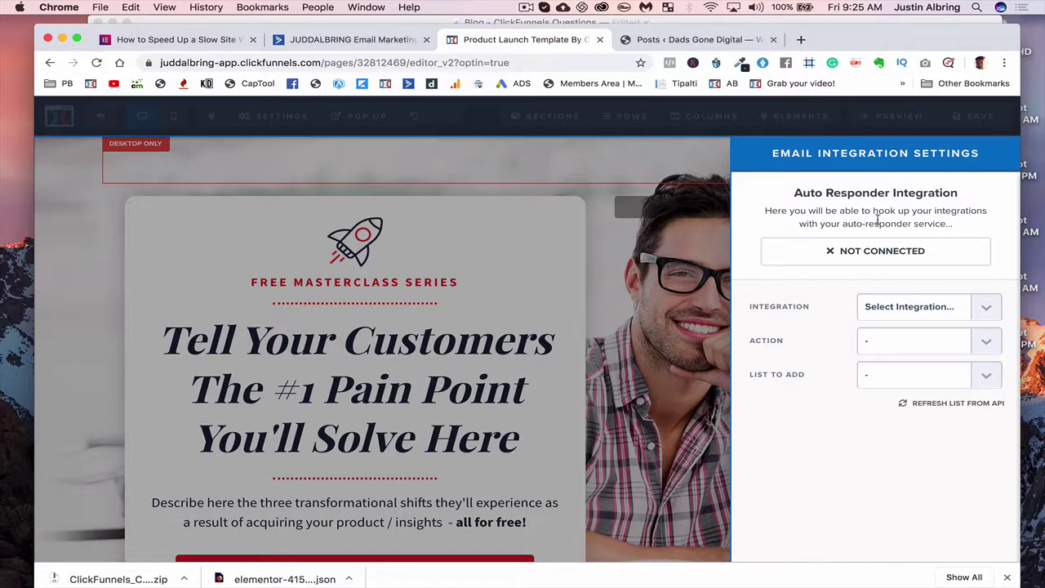
- Set the auto responder integration to Active Campaign with the Add To List action, check the available lists, and return to the funnel overview
left_click(904, 309)
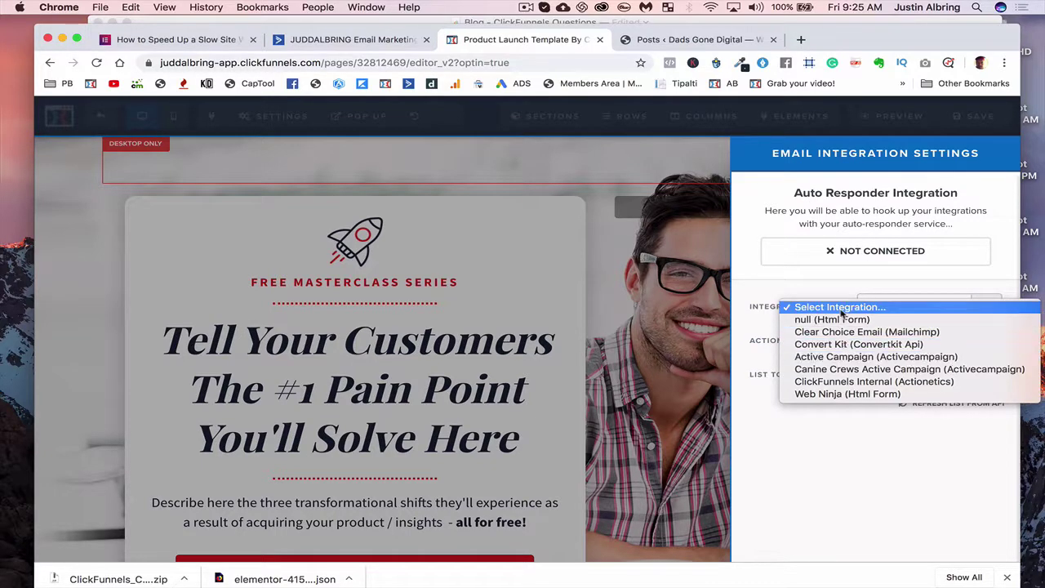
left_click(839, 358)
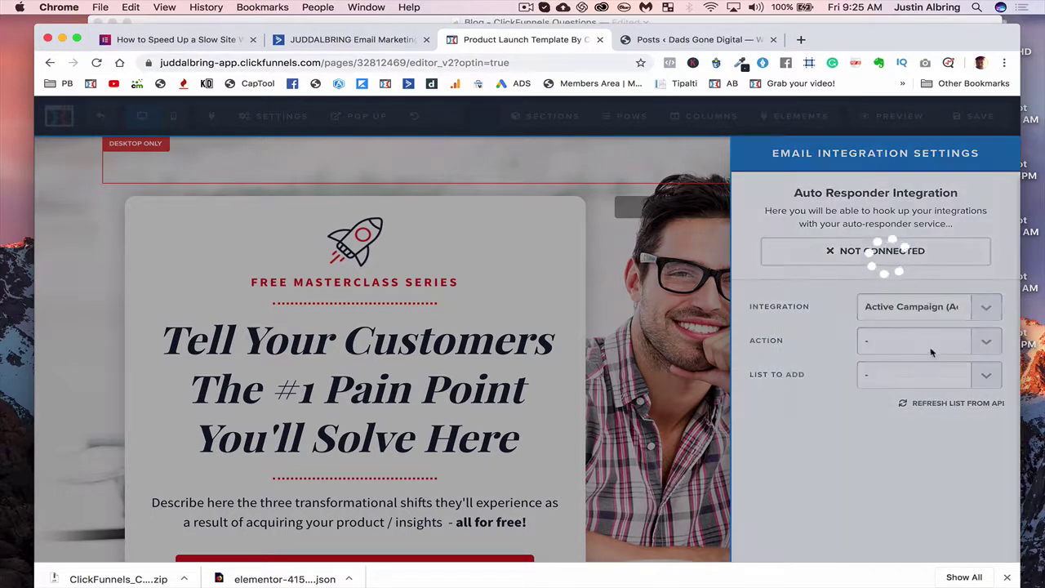
left_click(983, 344)
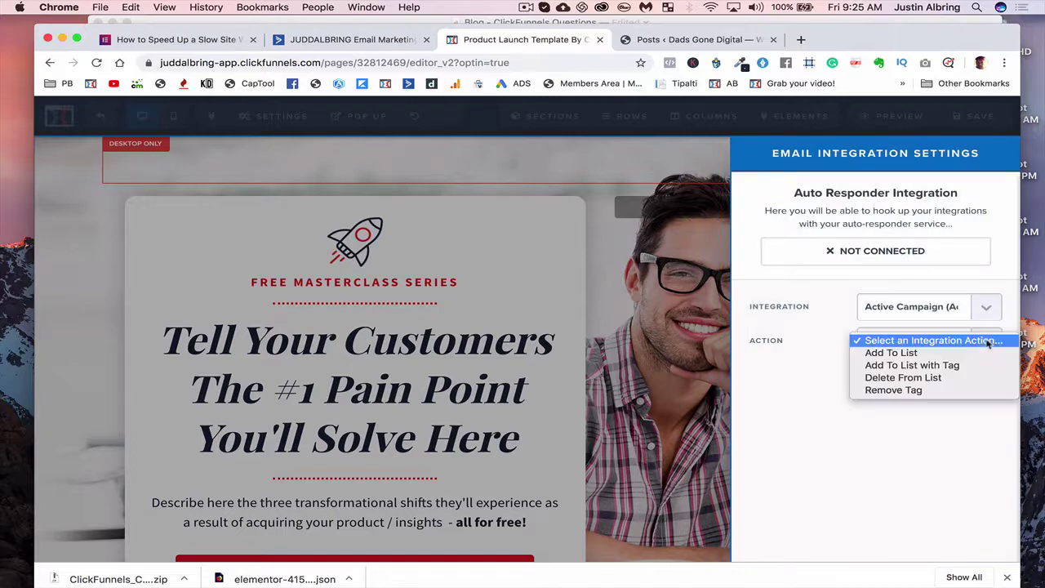
left_click(905, 353)
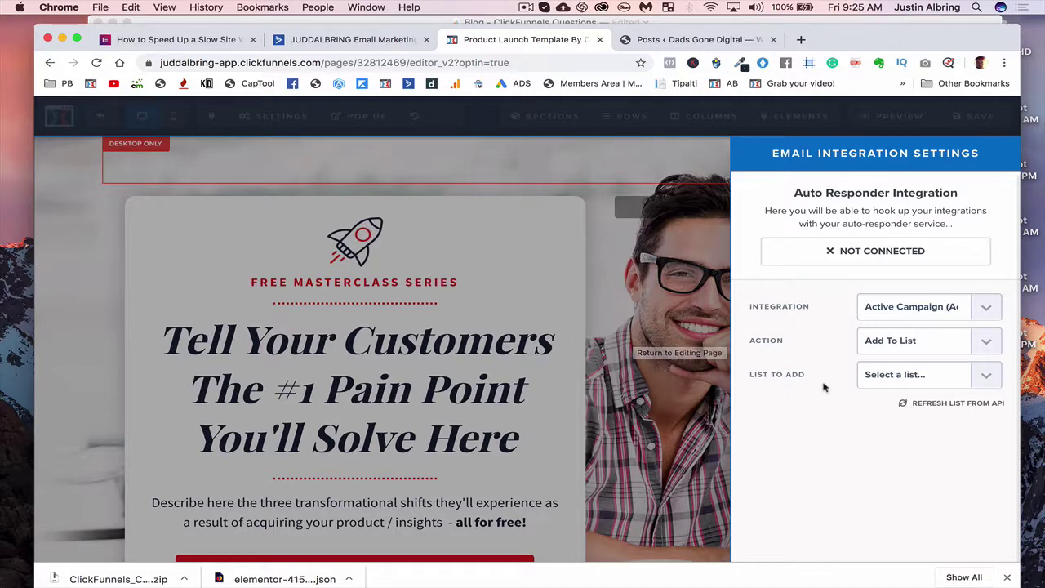
left_click(973, 381)
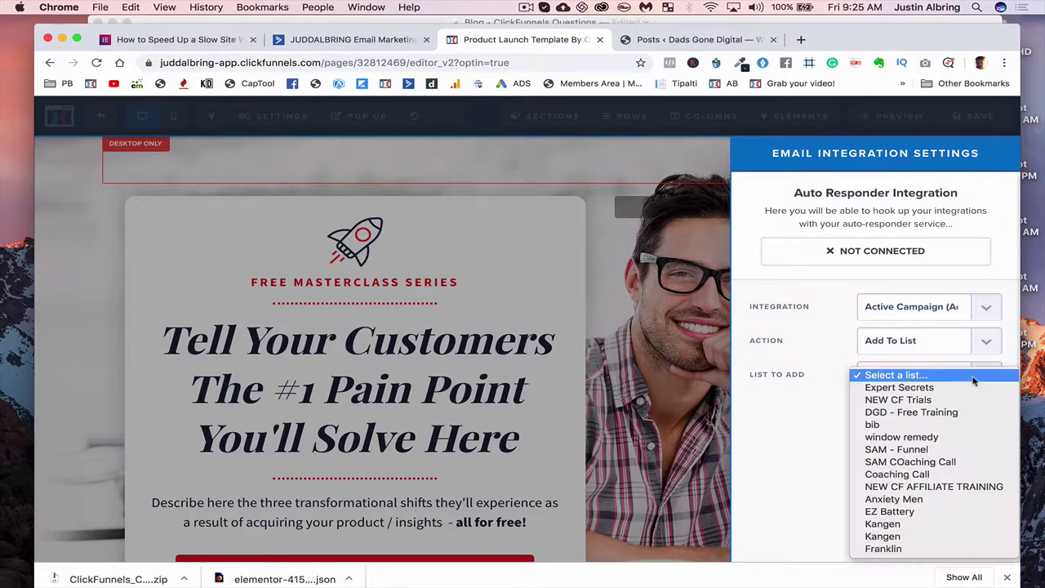
left_click(789, 441)
left_click(658, 380)
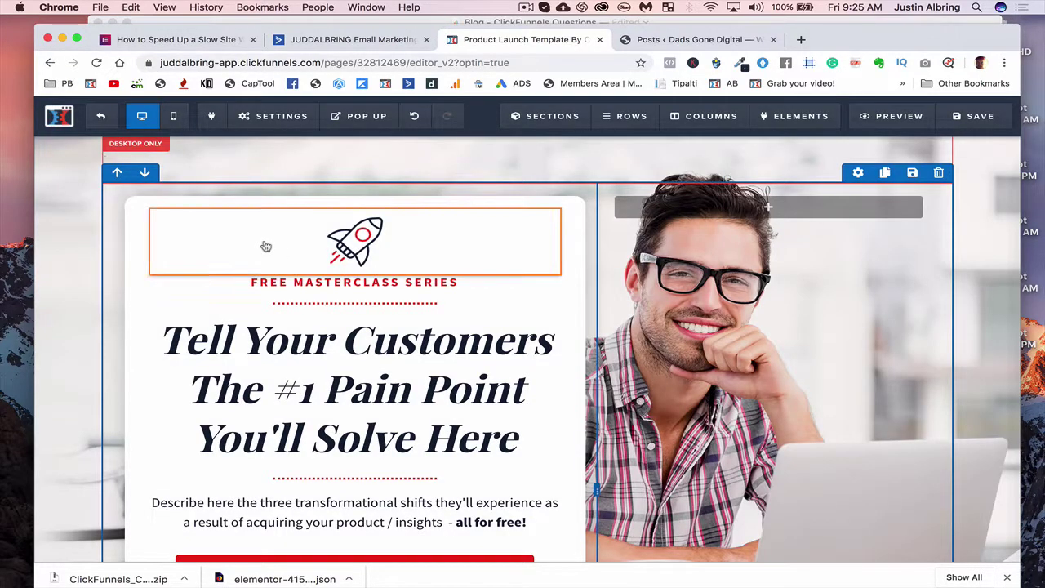
left_click(100, 115)
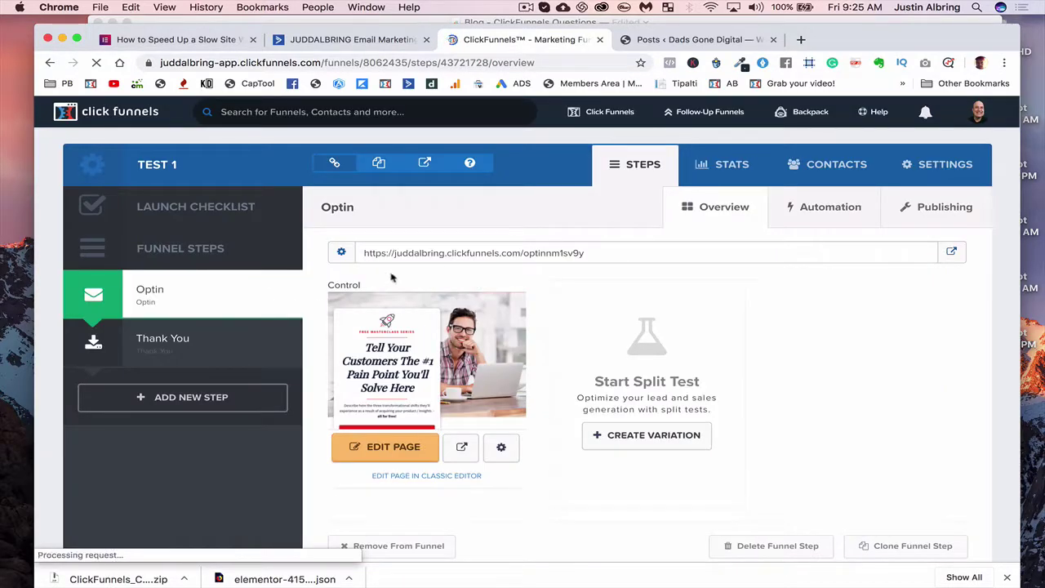
- Add a new funnel step named "test 2" to the Test 1 funnel and open it
left_click(220, 395)
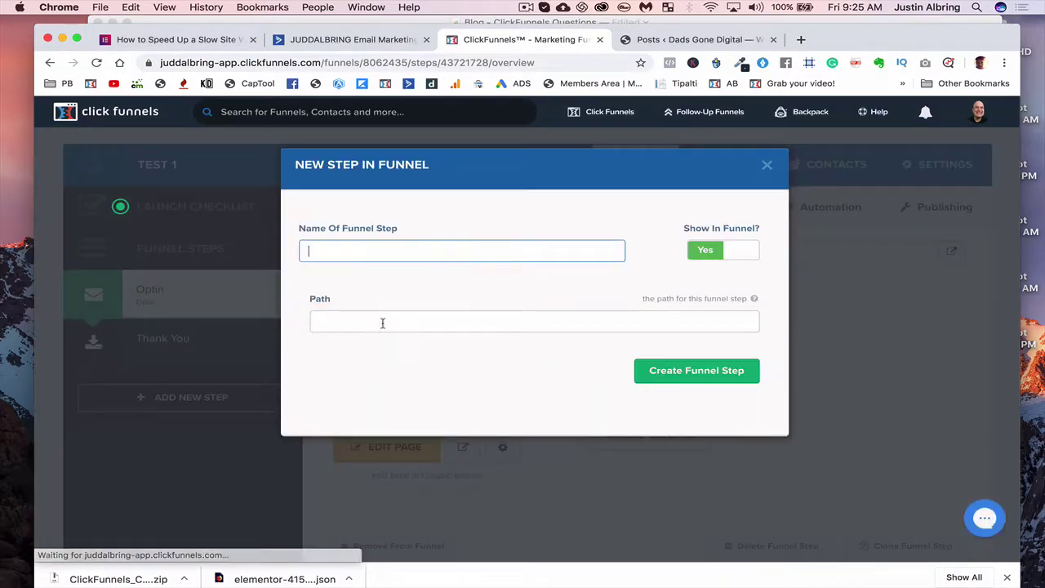
type("test 2")
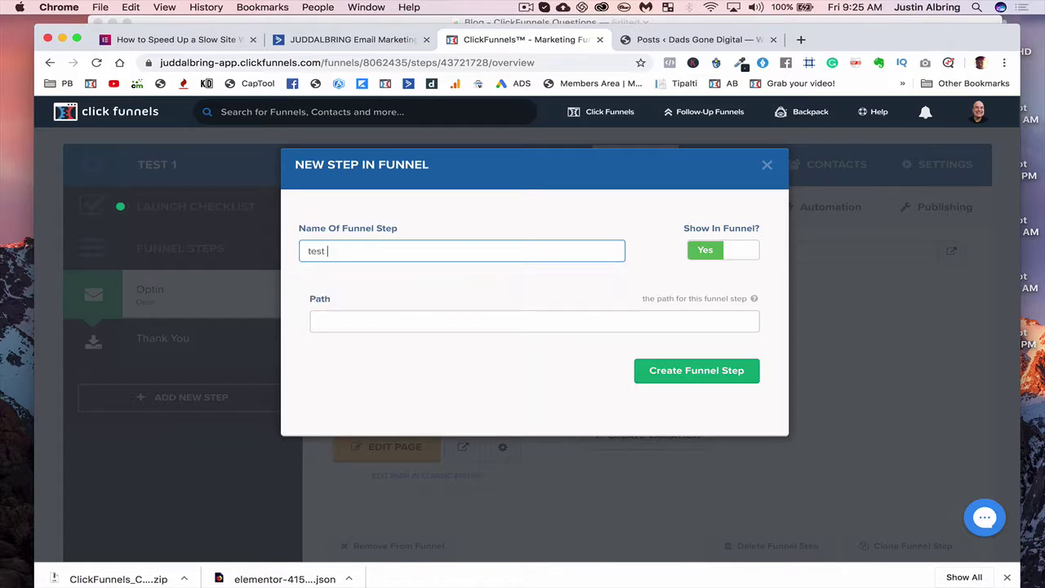
key("Return")
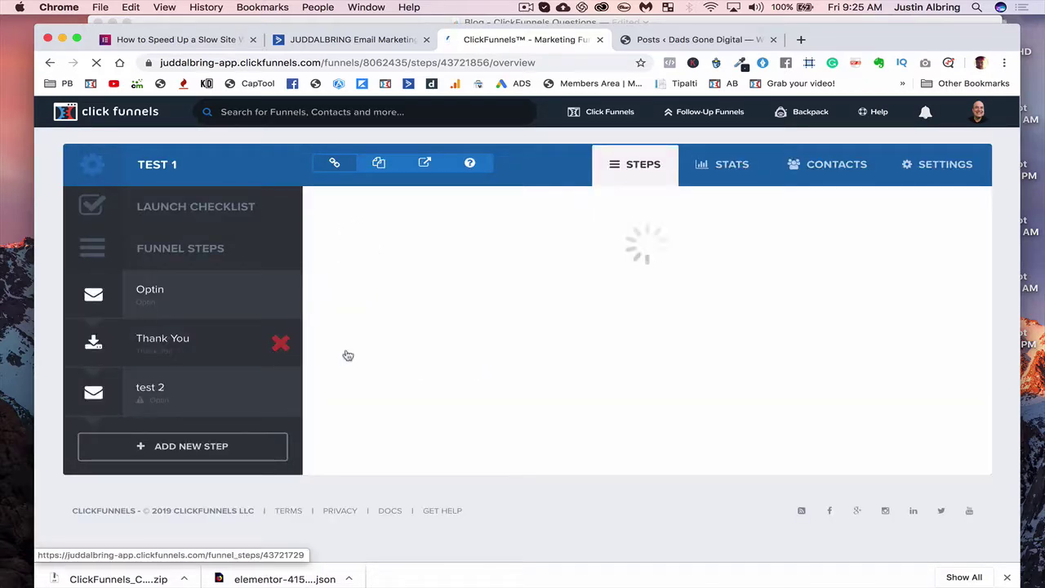
left_click(221, 399)
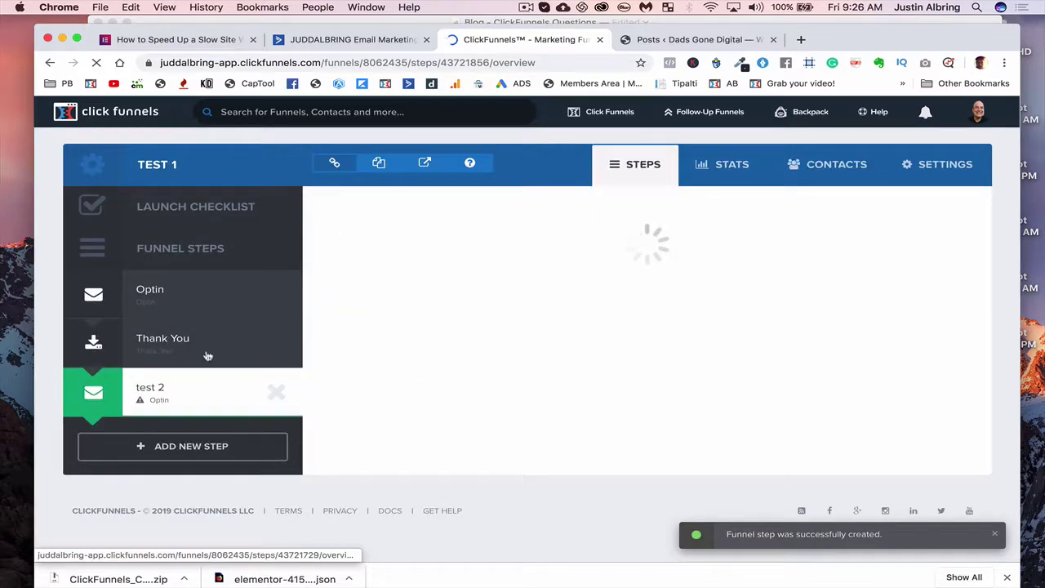
- Reorder the funnel steps so that "test 2" sits between Optin and Thank You
left_click_drag(147, 387, 169, 332)
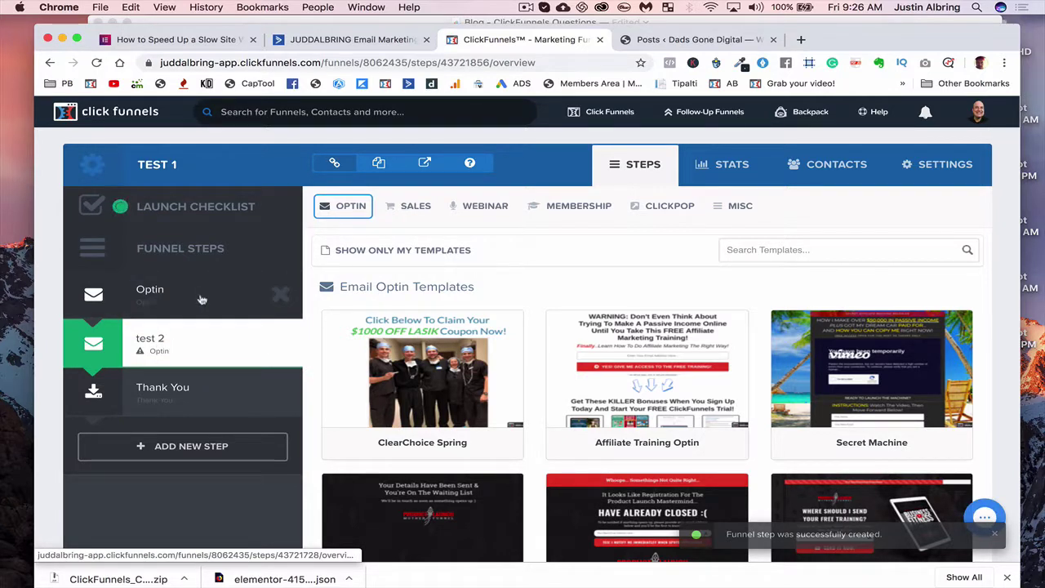
- Show the Sales Page templates for the "test 2" step and look through the available designs
left_click(408, 206)
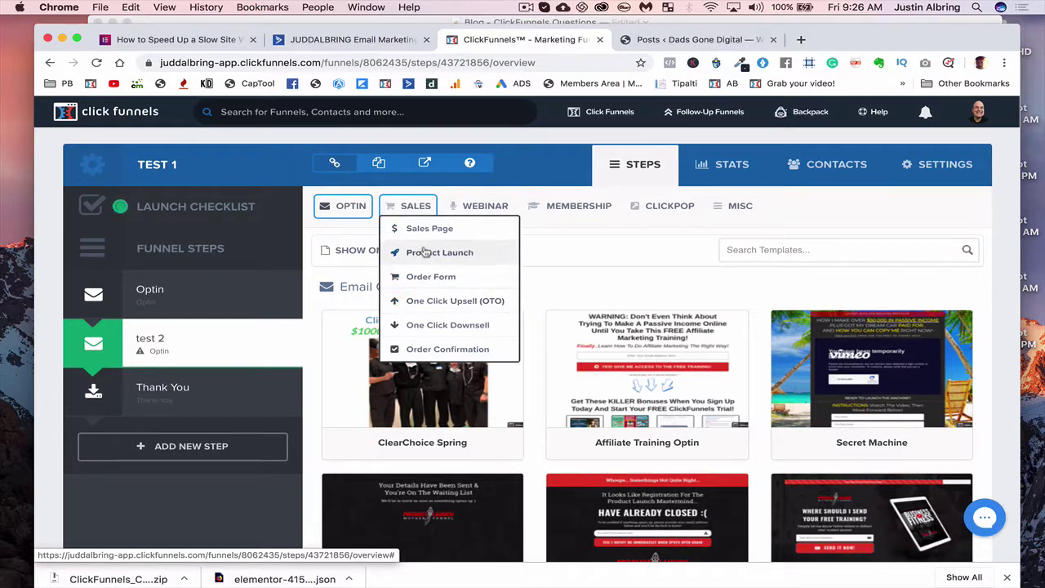
left_click(430, 227)
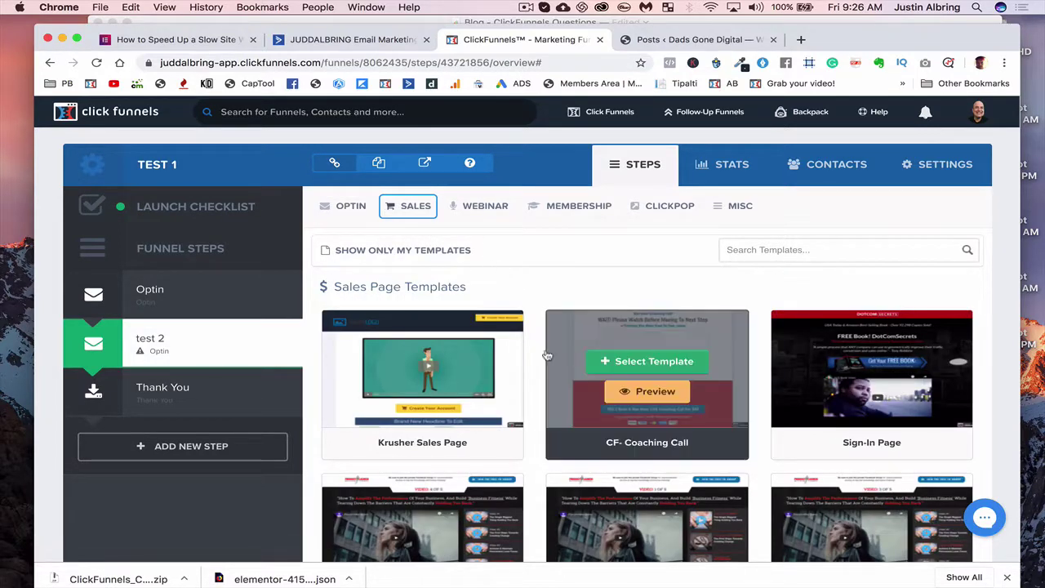
scroll(547, 355, "down", 3)
scroll(547, 355, "down", 3)
scroll(560, 408, "up", 1)
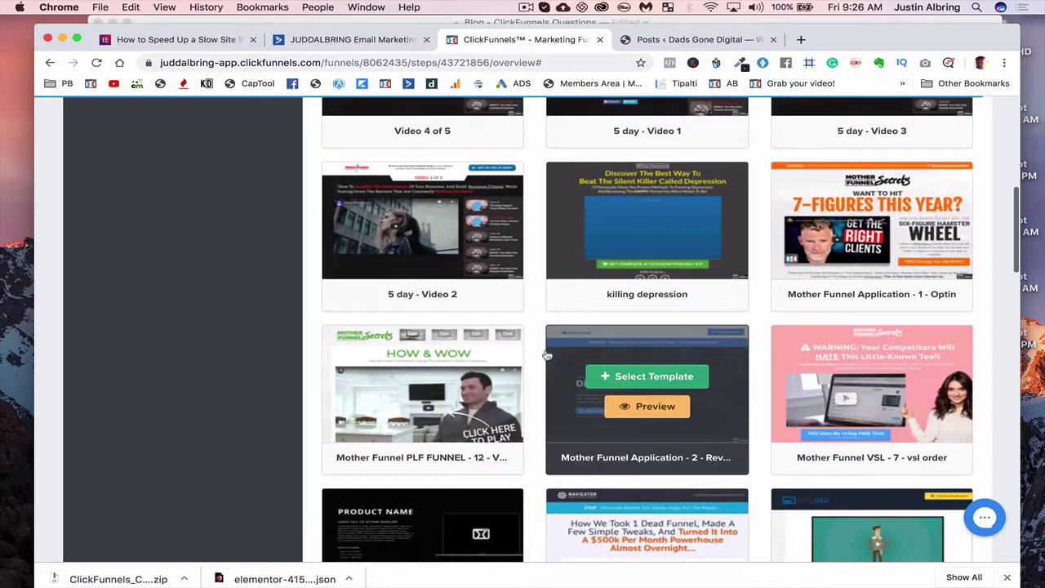
scroll(561, 410, "down", 2)
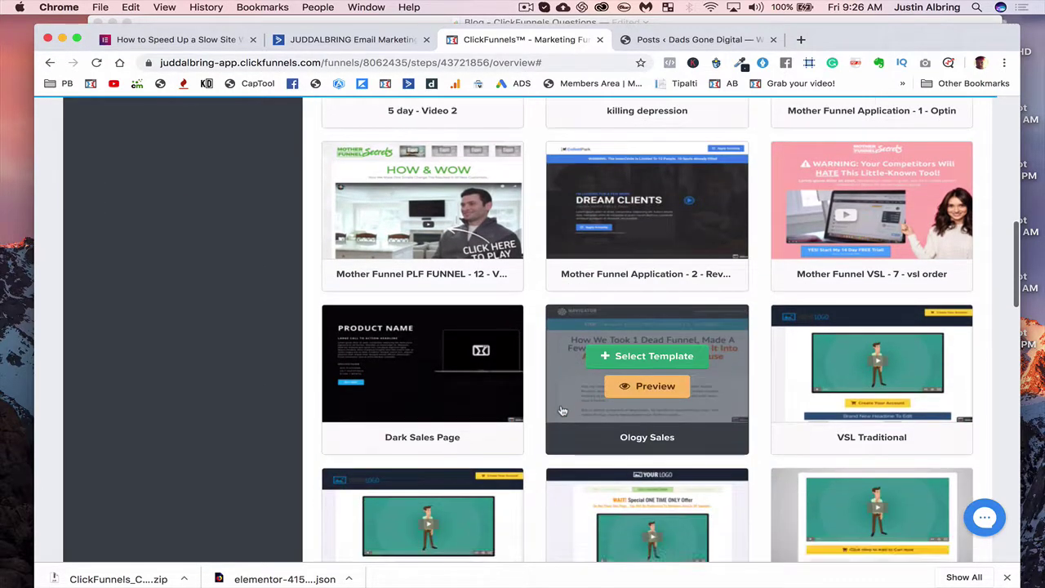
scroll(530, 323, "up", 1)
scroll(530, 323, "down", 1)
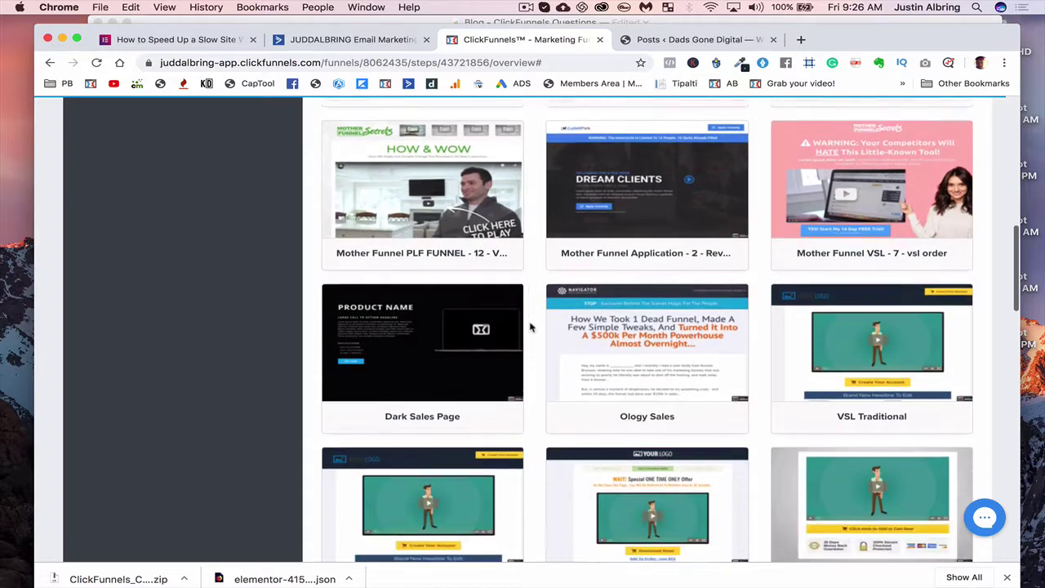
scroll(530, 324, "up", 4)
scroll(530, 326, "up", 4)
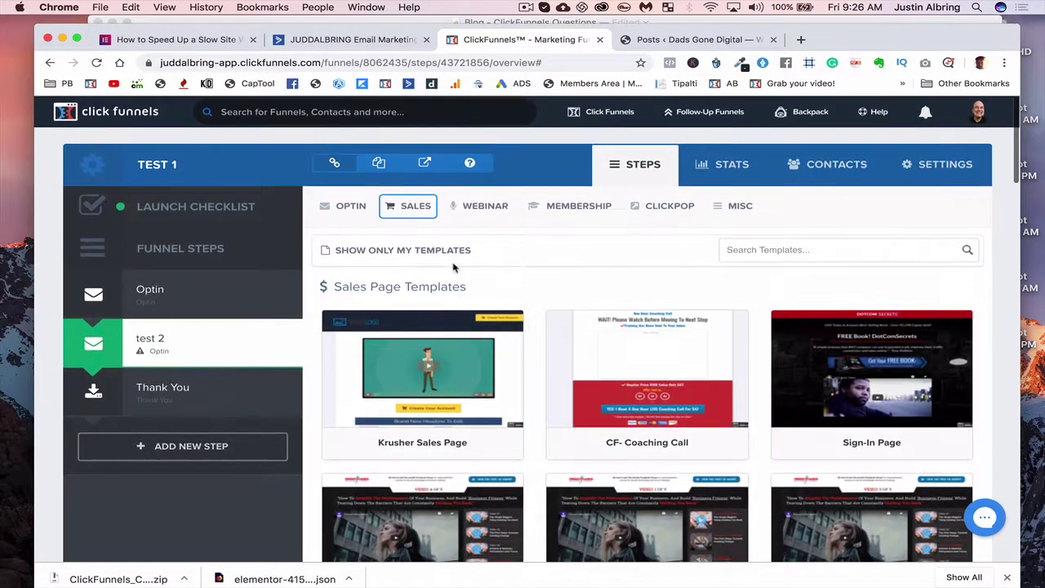
- Show the One Click Upsell (OTO) templates for the "test 2" step and examine the range of offer designs
mouse_move(397, 208)
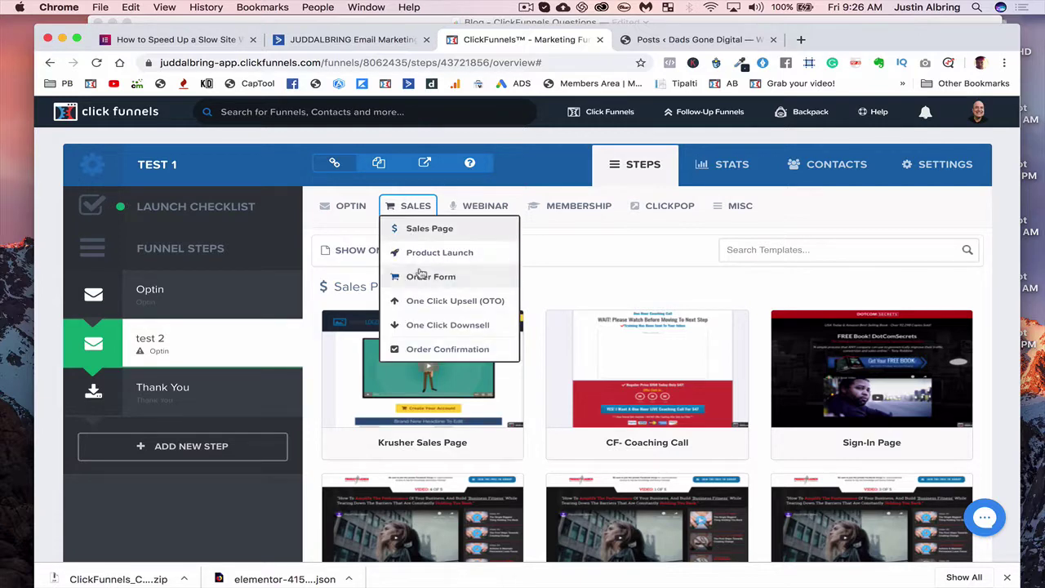
left_click(418, 302)
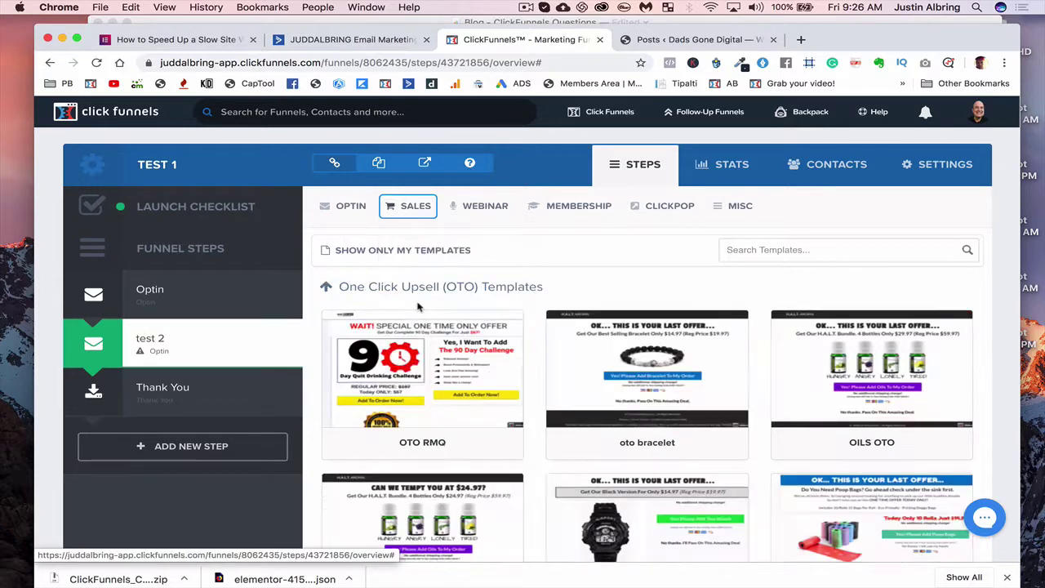
scroll(506, 353, "down", 1)
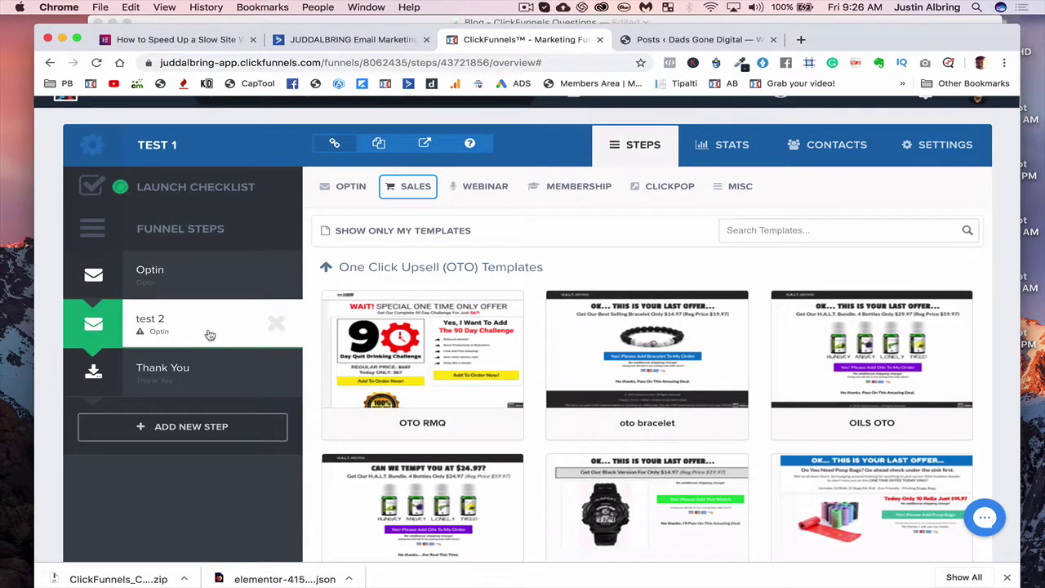
scroll(444, 356, "down", 5)
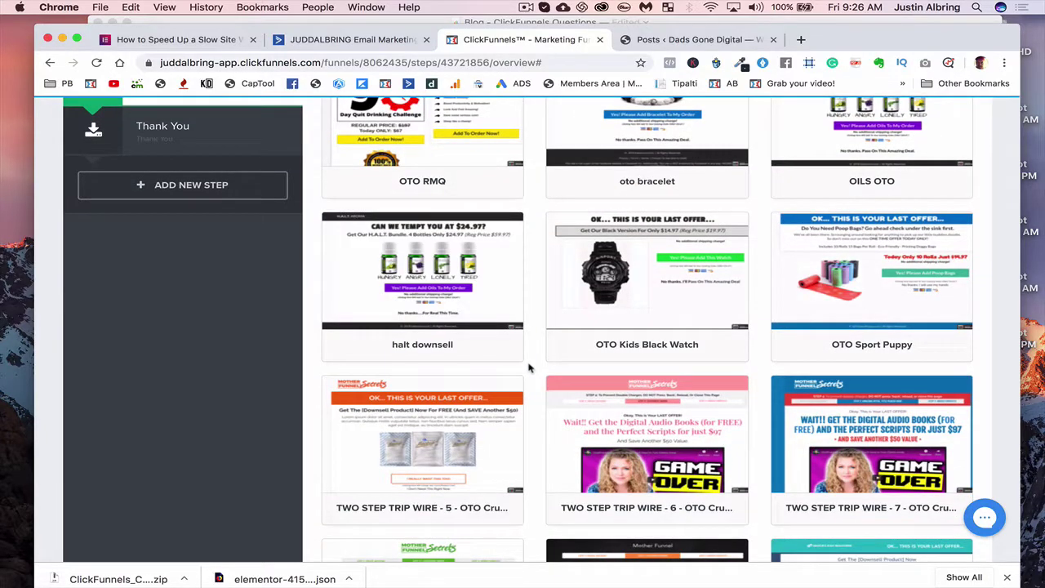
scroll(532, 397, "down", 5)
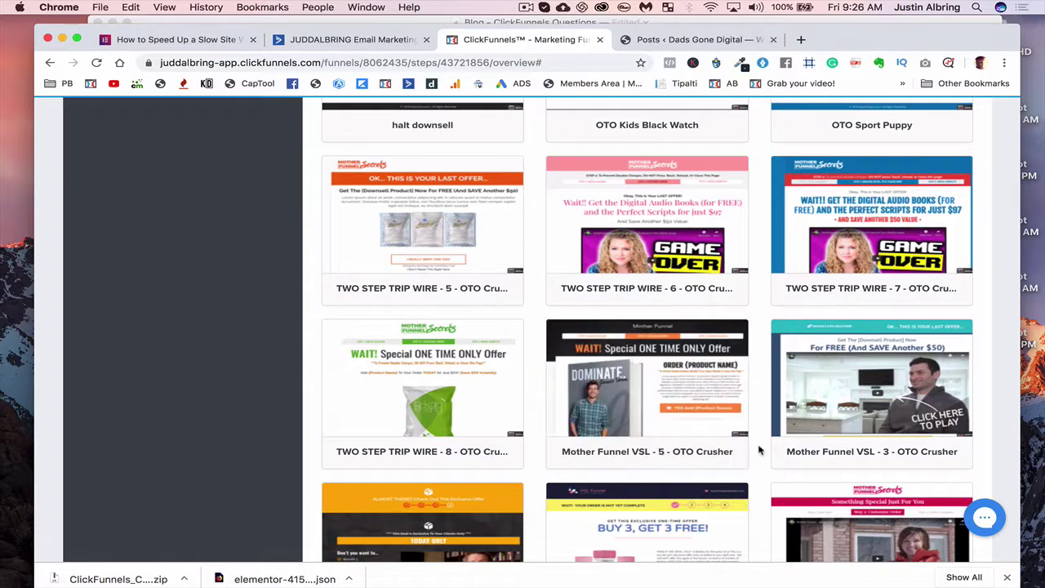
scroll(758, 448, "down", 7)
scroll(758, 448, "down", 2)
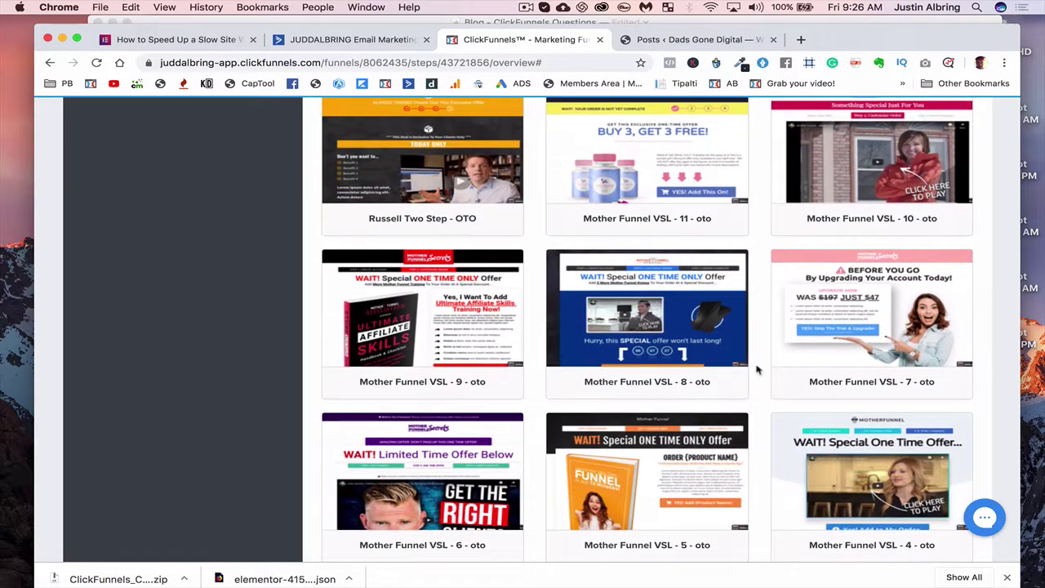
scroll(757, 370, "down", 1)
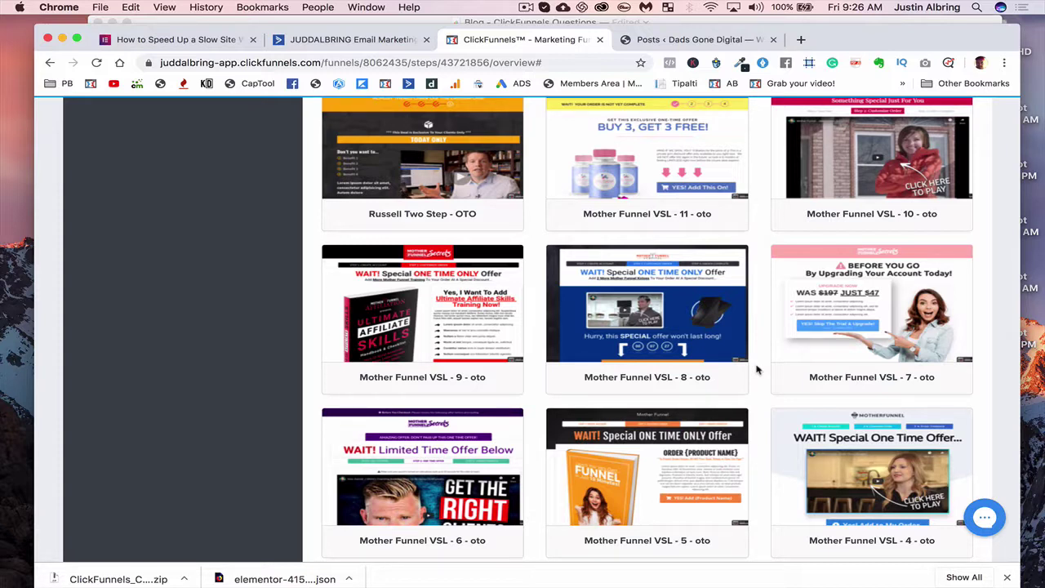
scroll(757, 369, "down", 5)
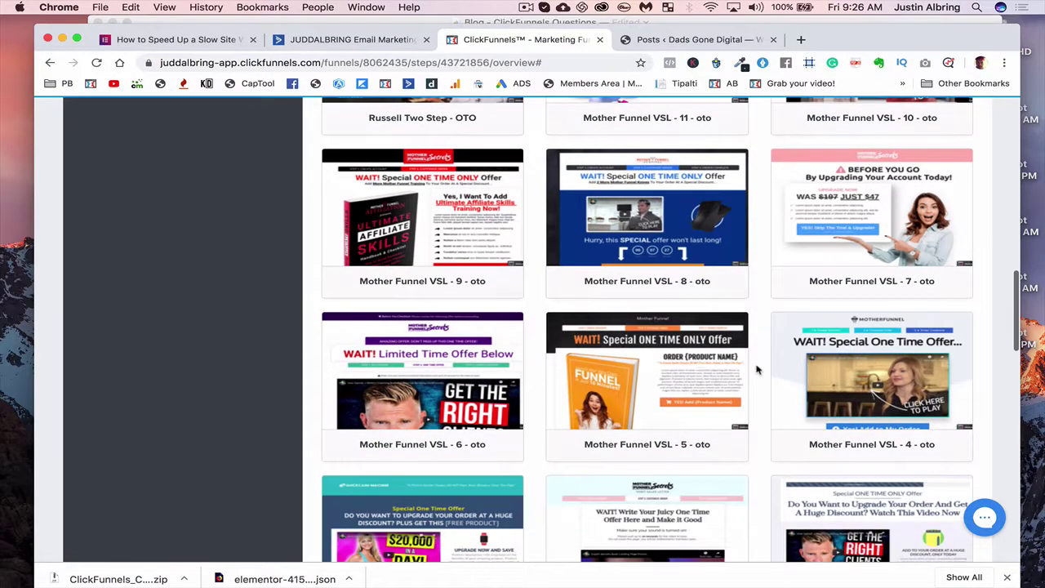
scroll(757, 369, "down", 10)
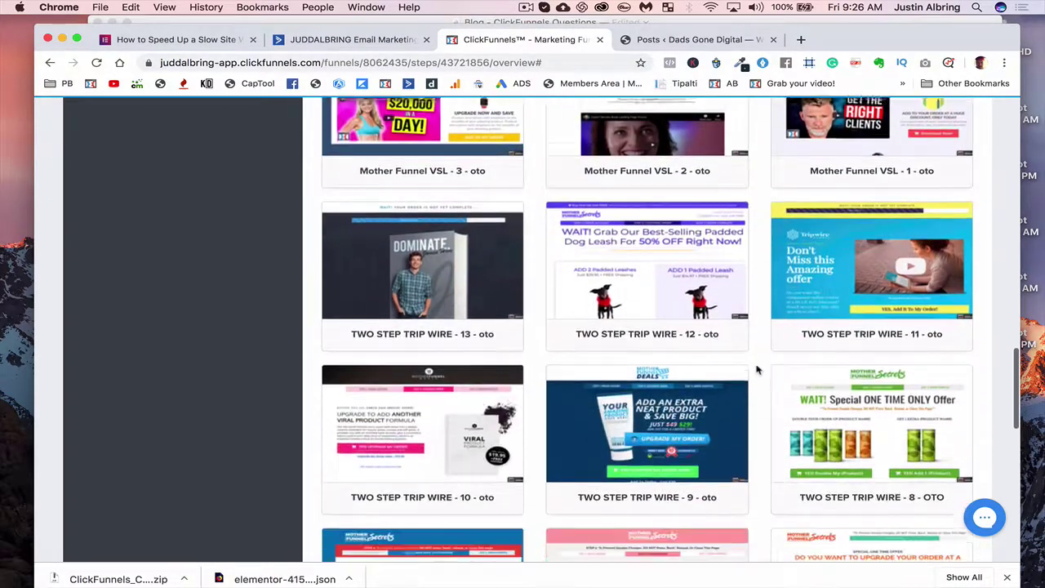
scroll(756, 369, "down", 3)
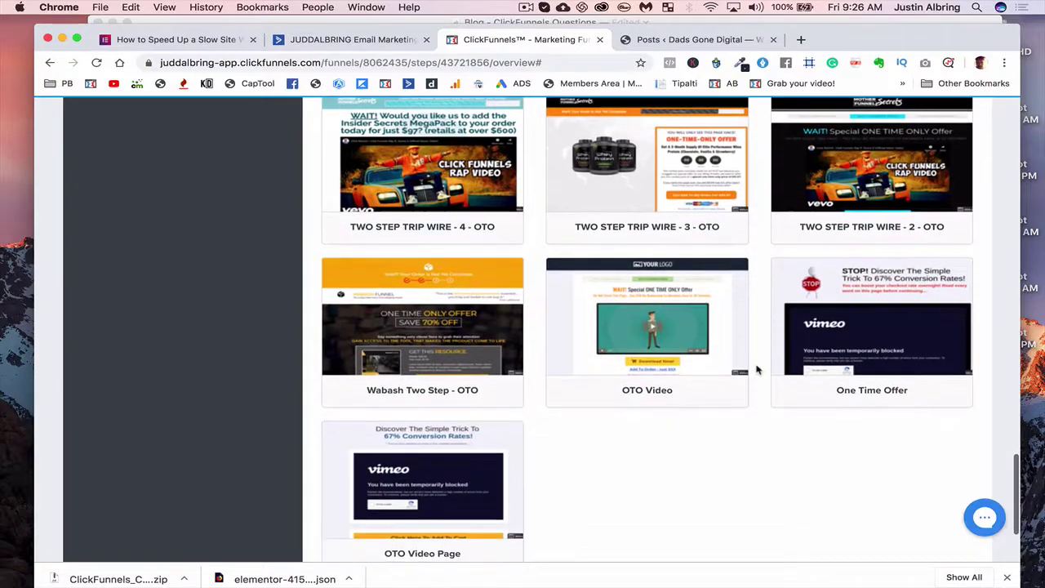
scroll(757, 370, "up", 7)
scroll(756, 370, "up", 14)
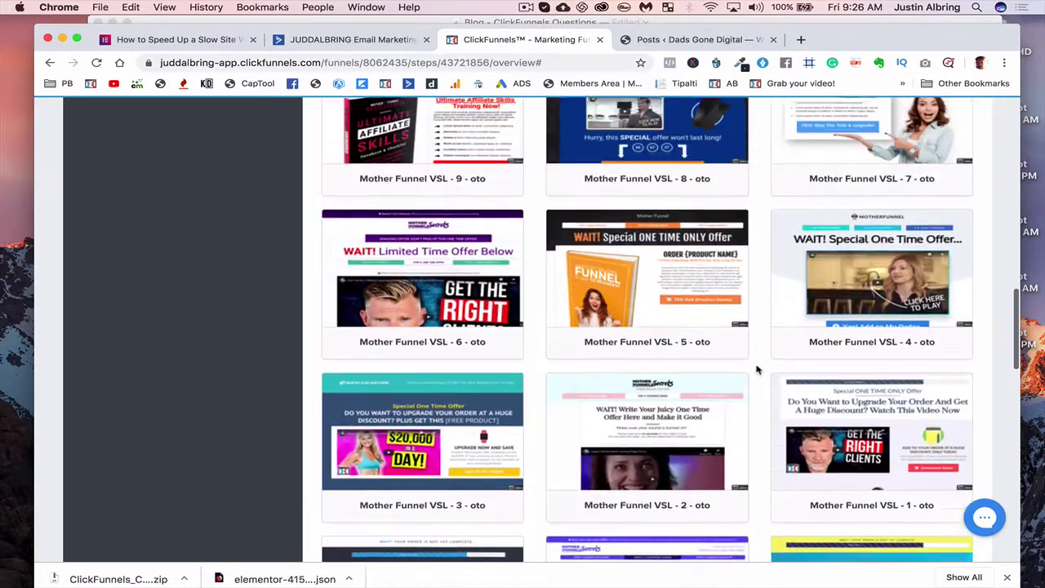
scroll(756, 370, "up", 15)
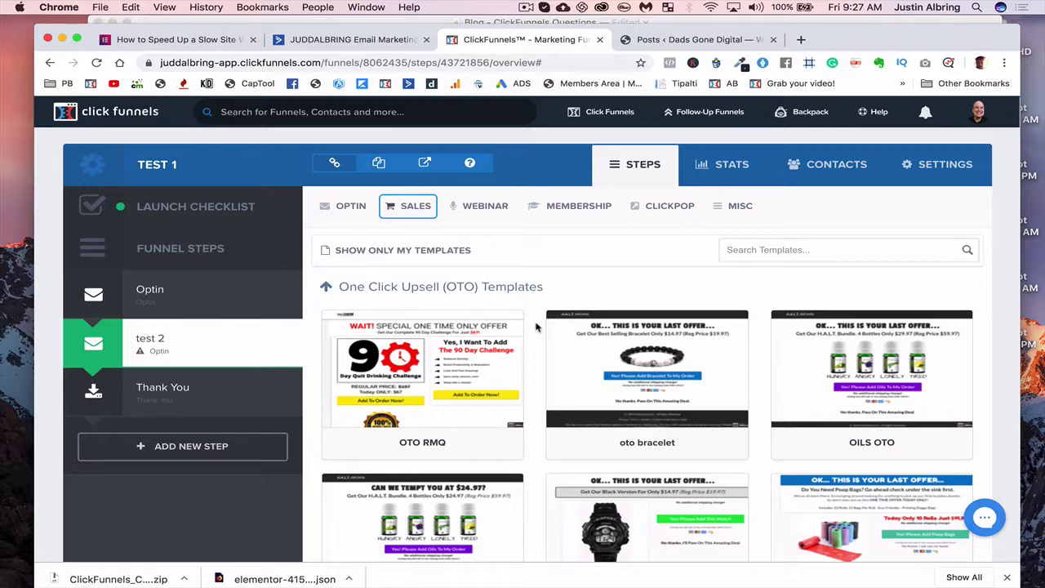
scroll(536, 327, "down", 5)
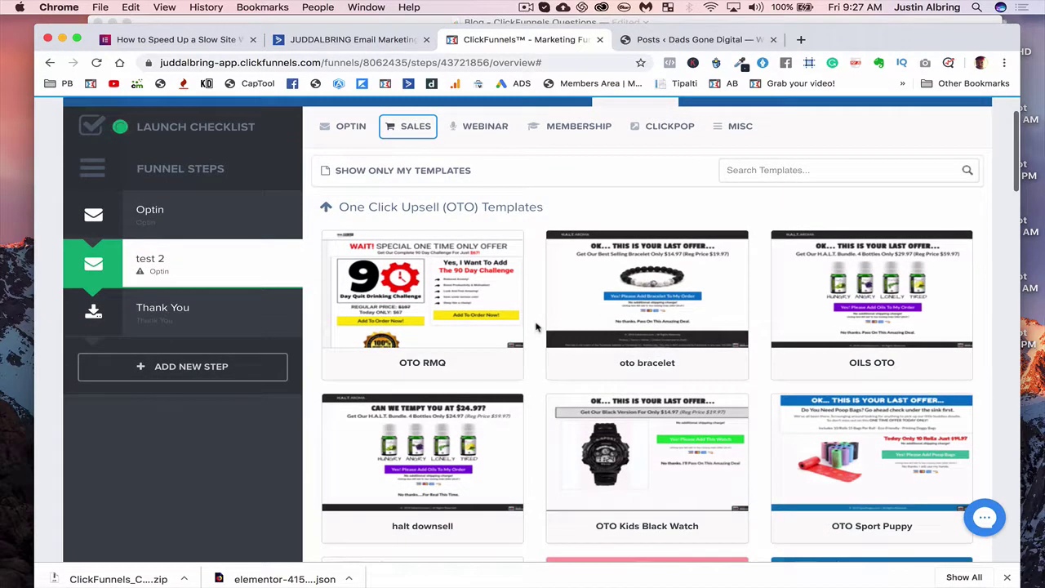
scroll(537, 326, "down", 5)
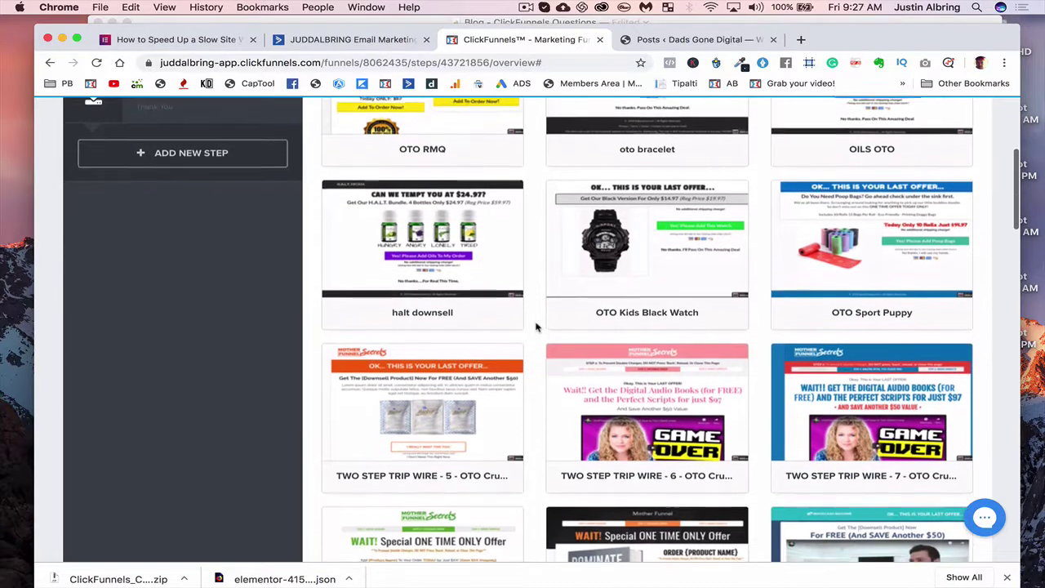
scroll(536, 326, "down", 1)
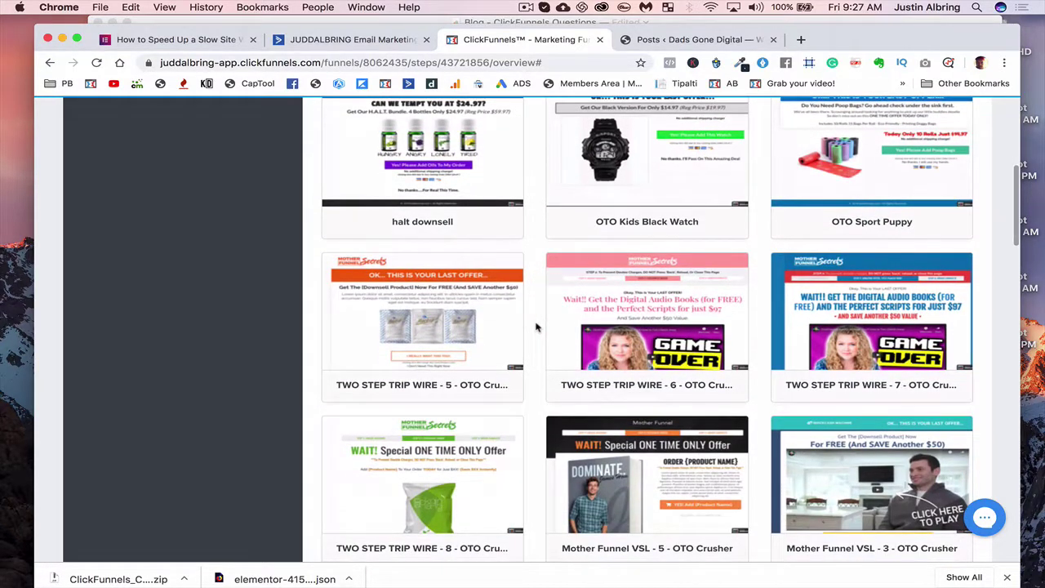
scroll(536, 327, "down", 4)
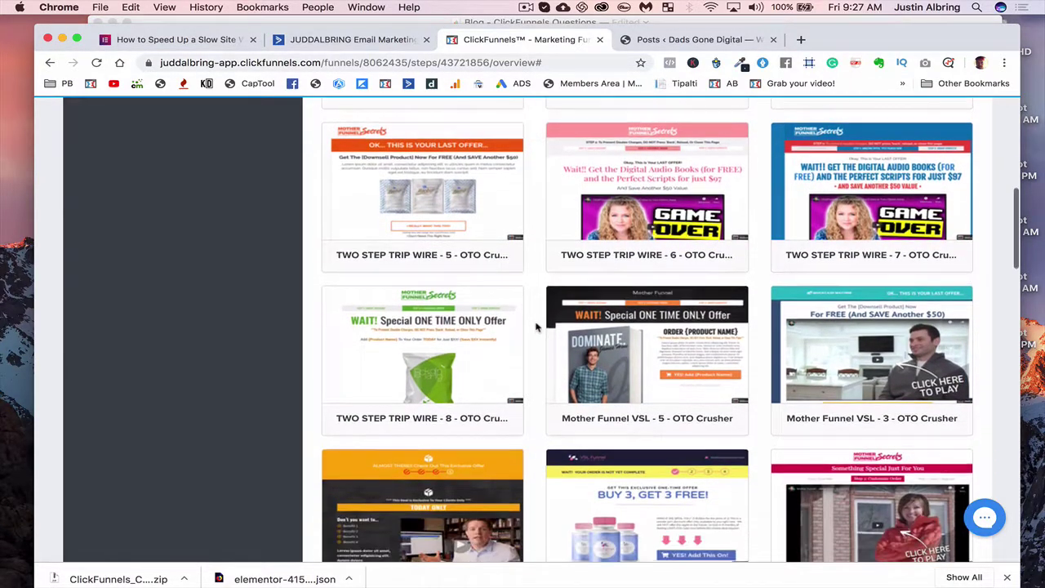
scroll(536, 326, "down", 1)
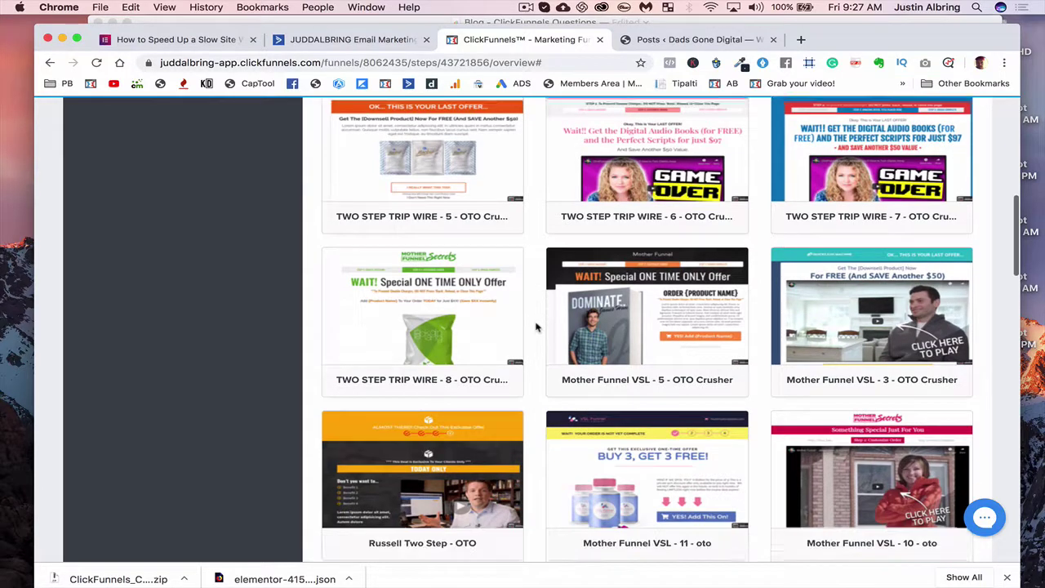
scroll(537, 326, "down", 5)
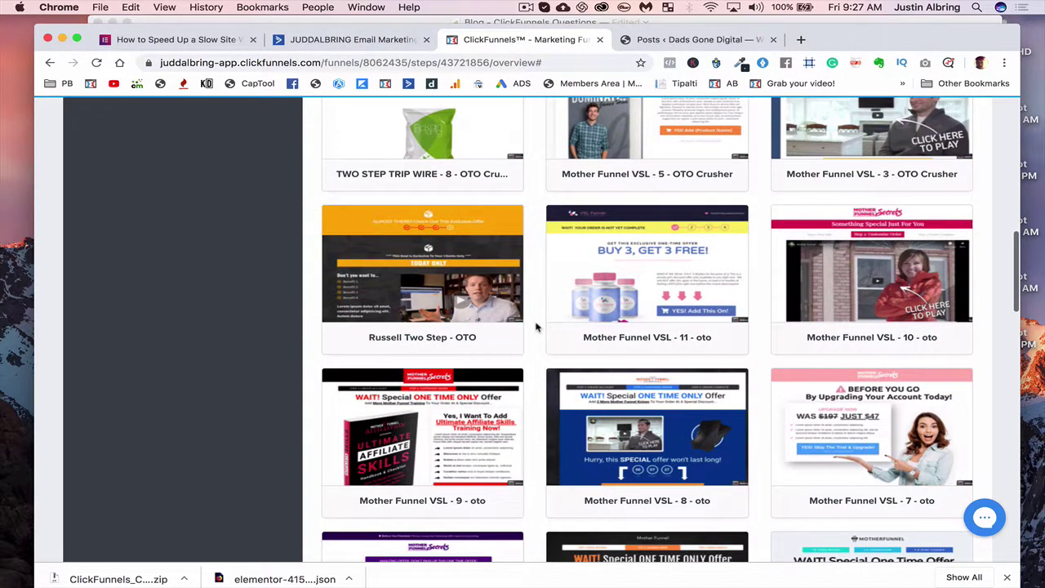
scroll(536, 327, "down", 1)
scroll(536, 327, "up", 15)
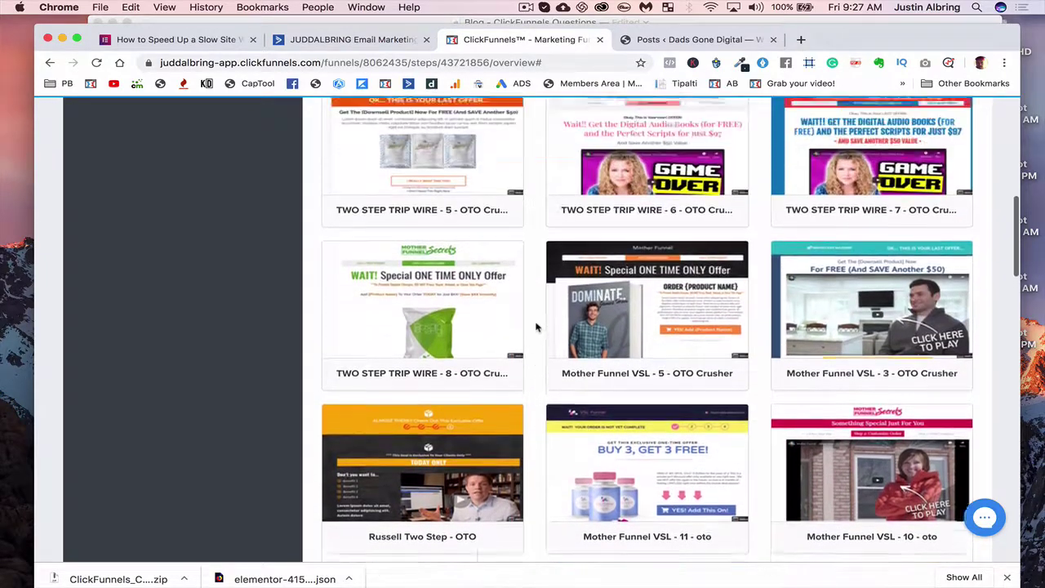
scroll(536, 327, "up", 5)
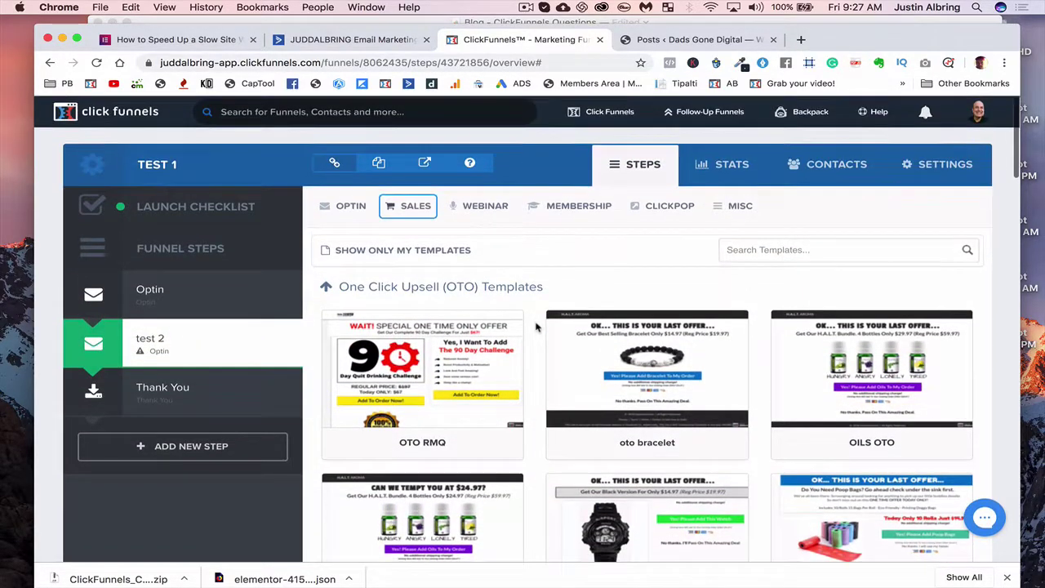